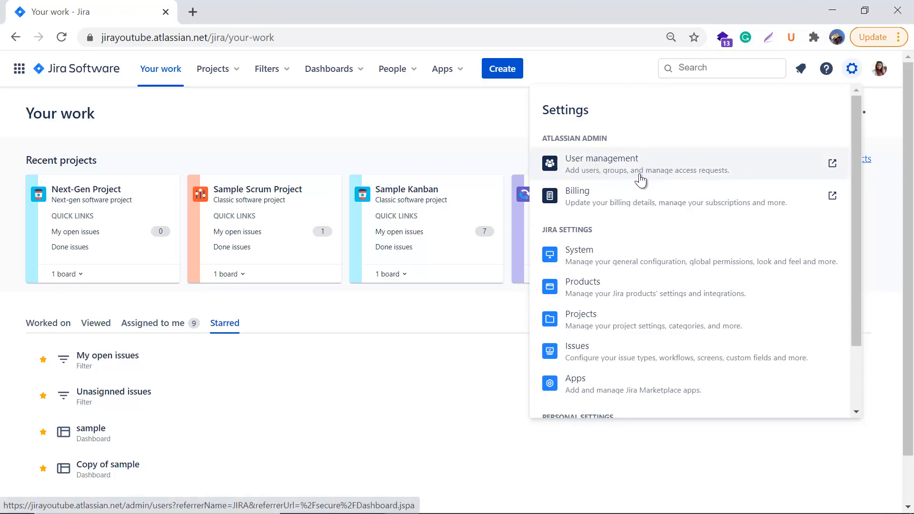
Step: Open User management in Atlassian Admin and review the invite form and the two existing users
left_click(589, 166)
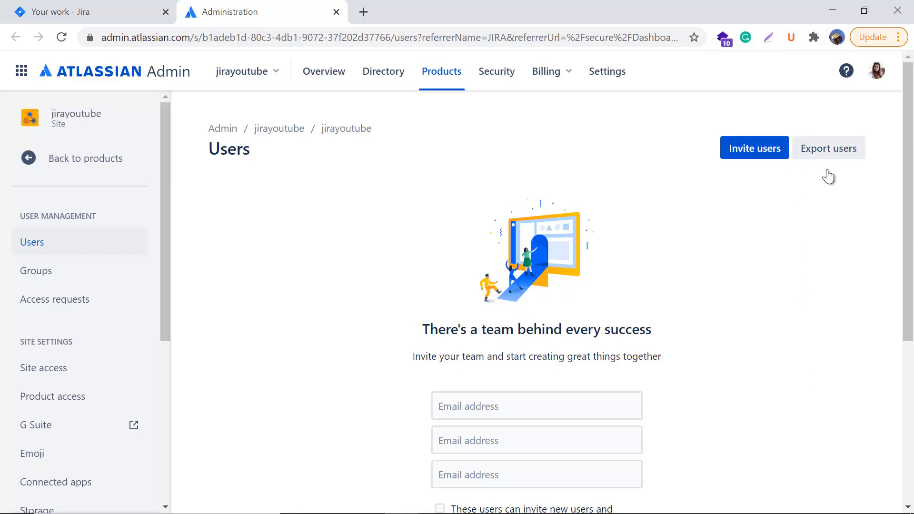
scroll(794, 289, "down", 3)
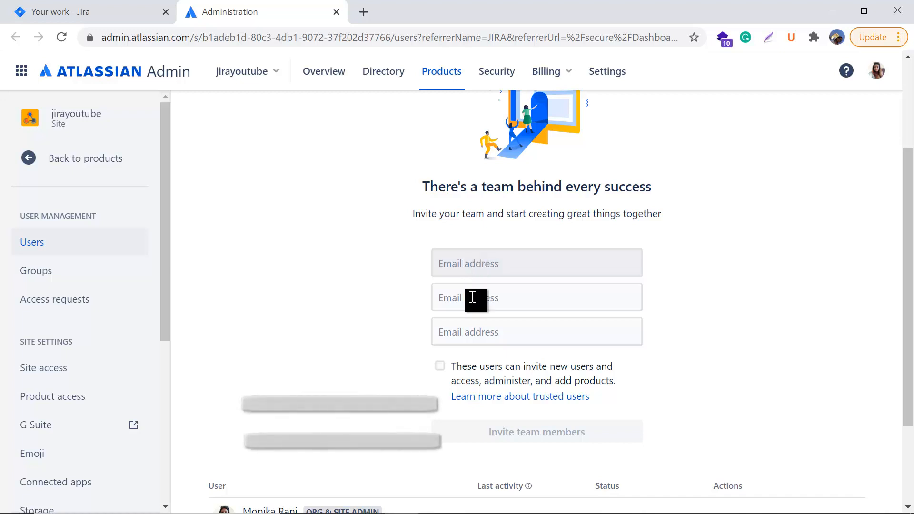
scroll(758, 363, "down", 1)
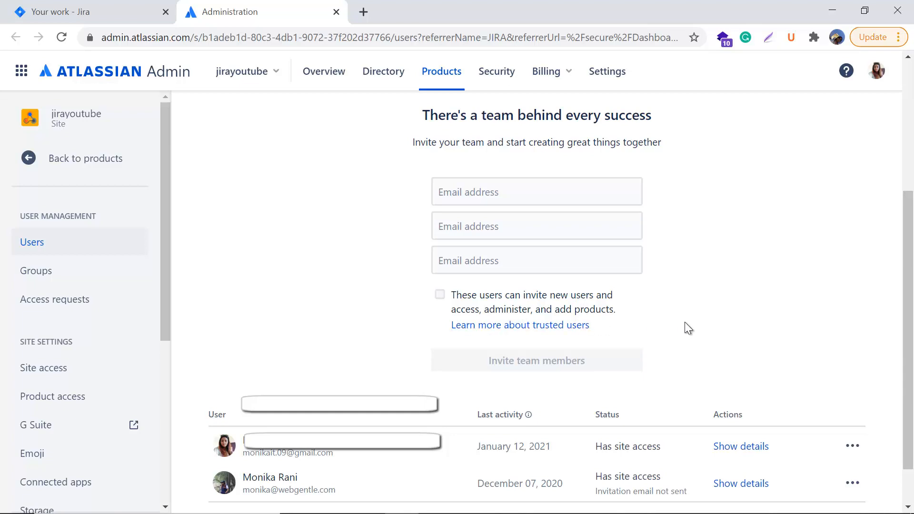
scroll(710, 379, "up", 1)
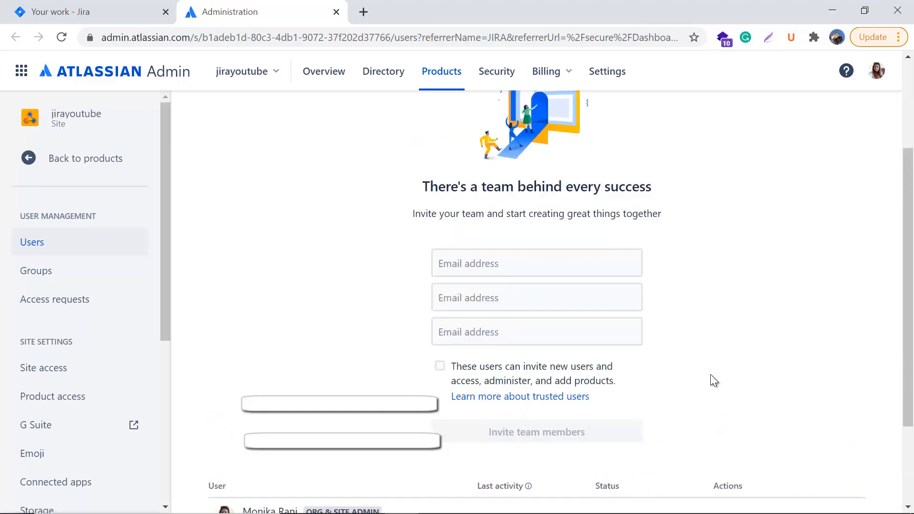
scroll(505, 296, "down", 2)
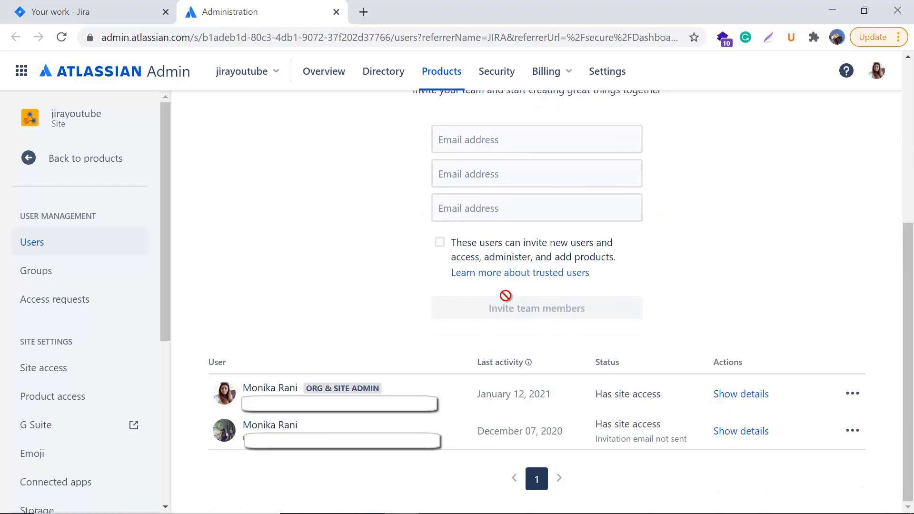
Step: Read the 'Invite a user' trusted-users help article in a separate tab, then return to Users
right_click(544, 273)
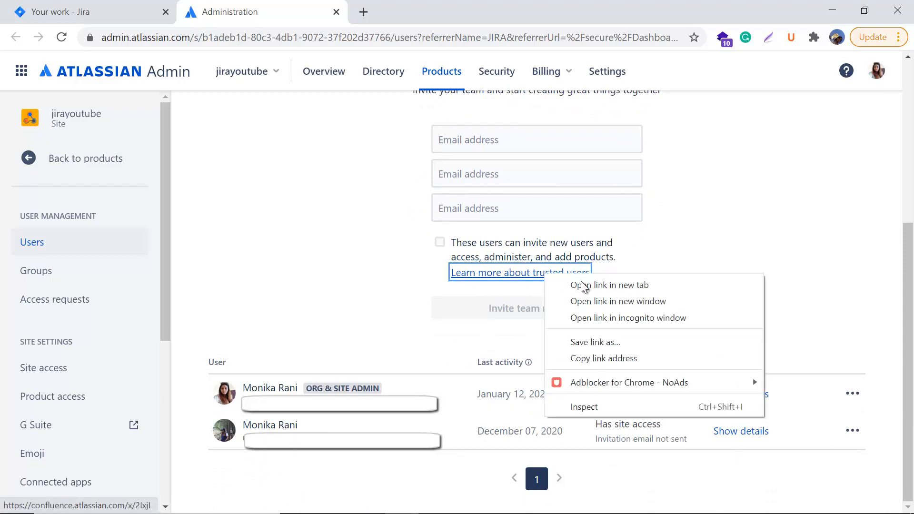
left_click(582, 281)
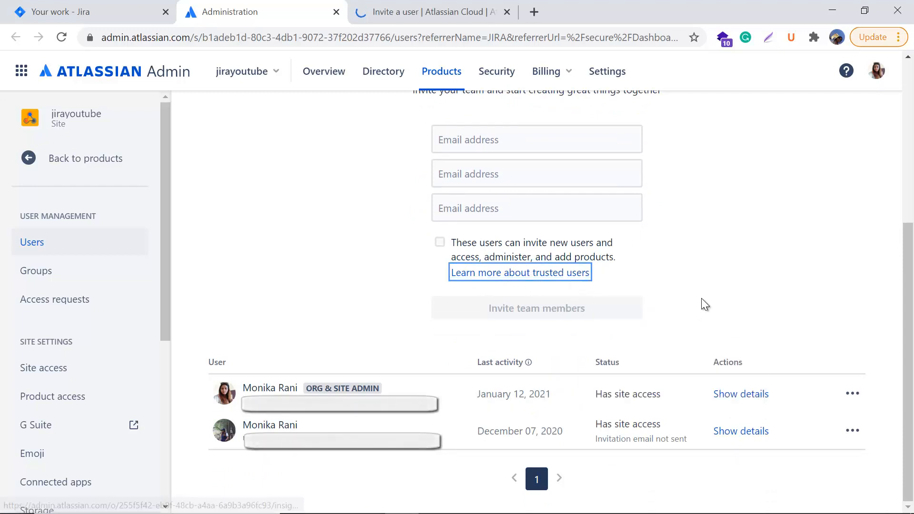
left_click(411, 12)
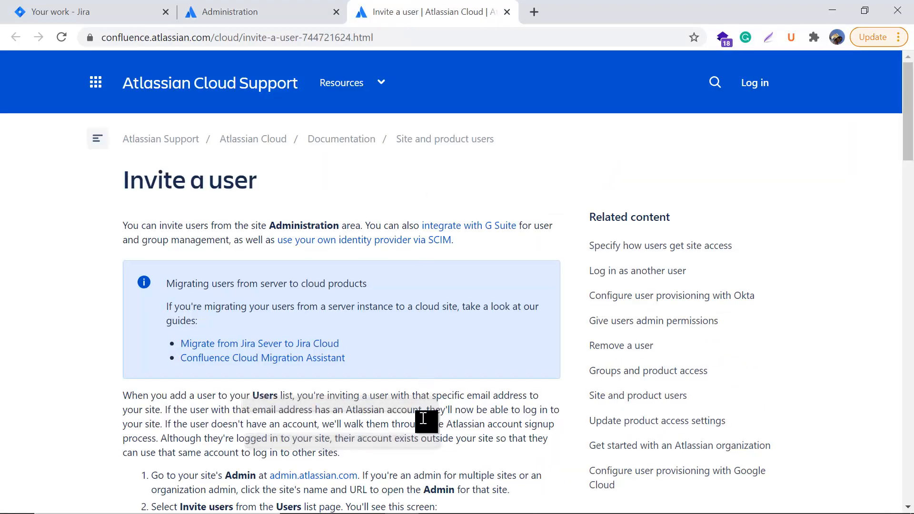
scroll(422, 419, "down", 5)
scroll(369, 357, "up", 3)
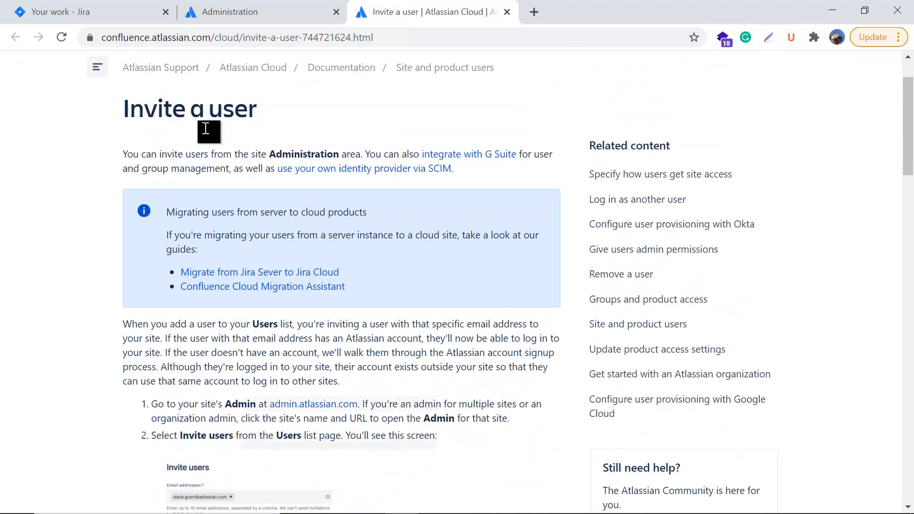
scroll(462, 448, "down", 5)
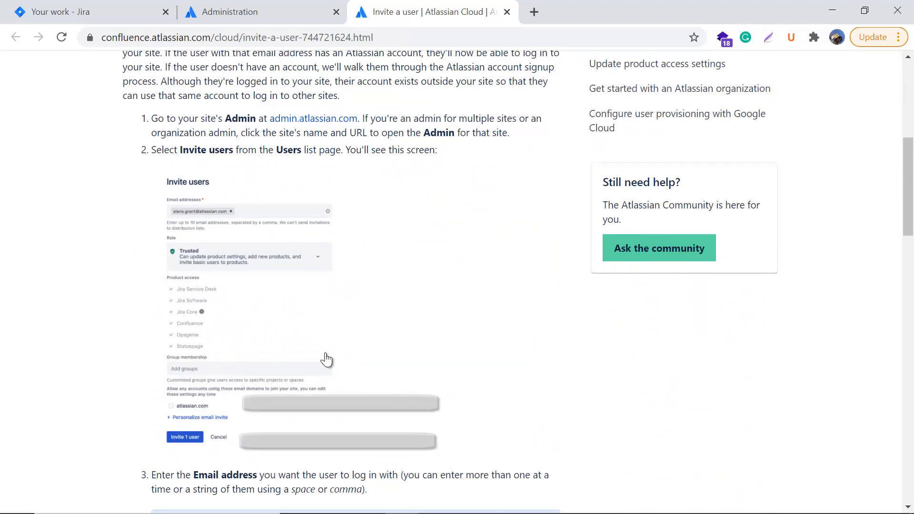
scroll(327, 362, "down", 3)
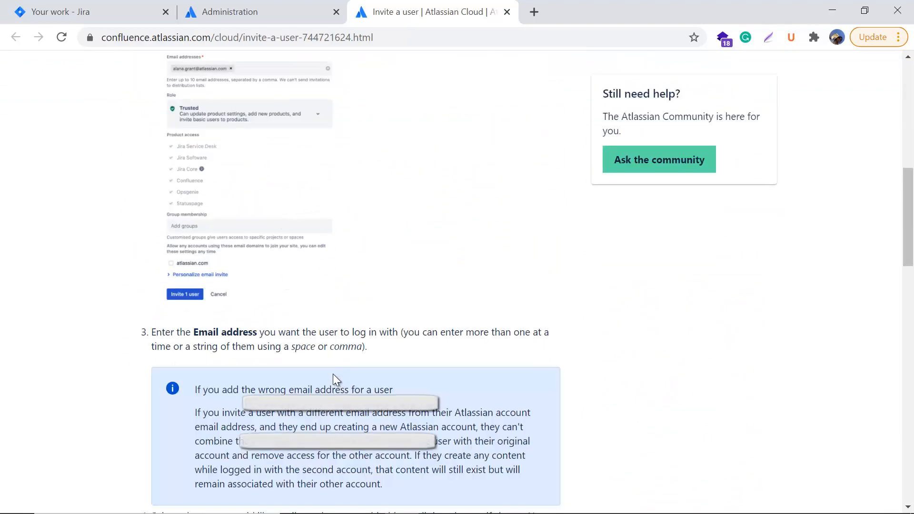
left_click(288, 10)
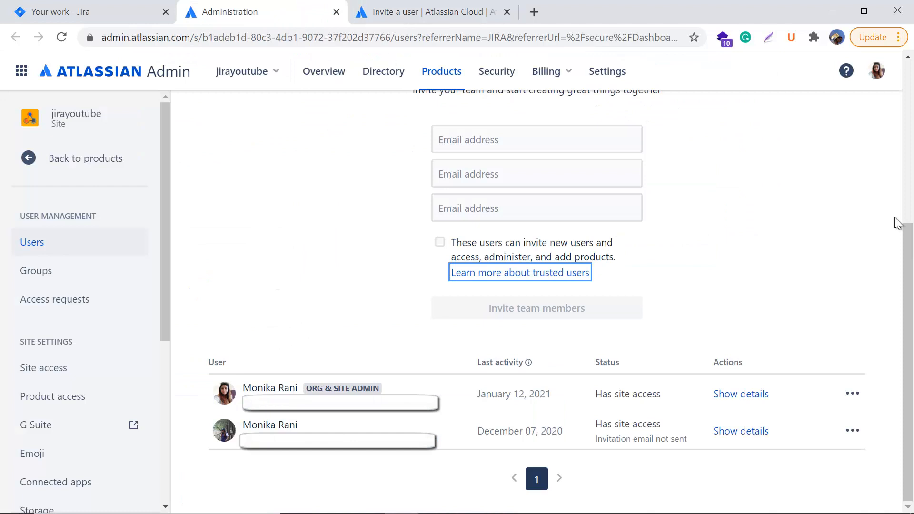
left_click(790, 259)
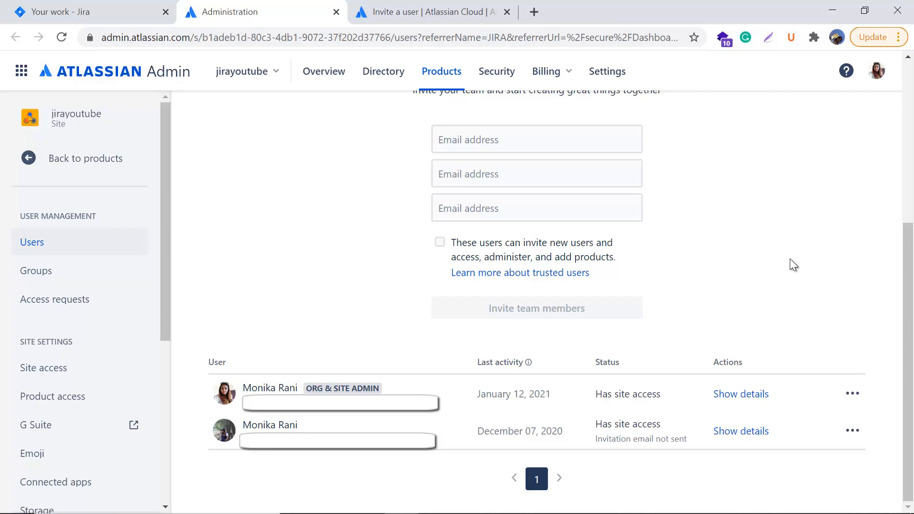
scroll(793, 265, "up", 3)
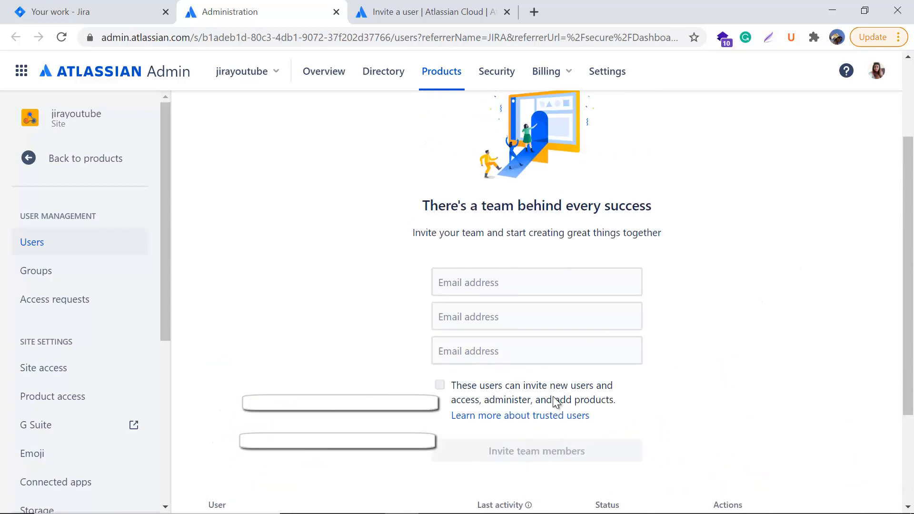
scroll(741, 369, "down", 3)
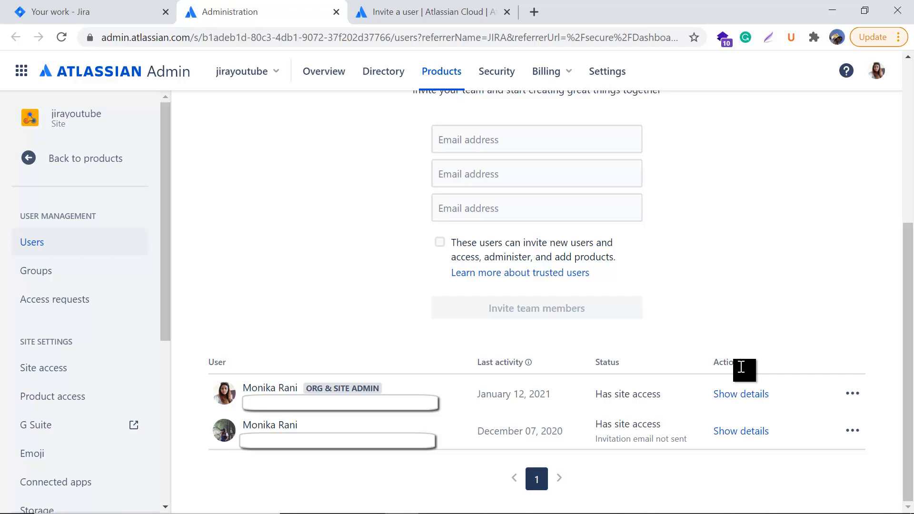
scroll(799, 267, "up", 3)
scroll(800, 269, "down", 3)
Step: Open the first user's details in a new tab and switch to it
right_click(742, 393)
left_click(773, 258)
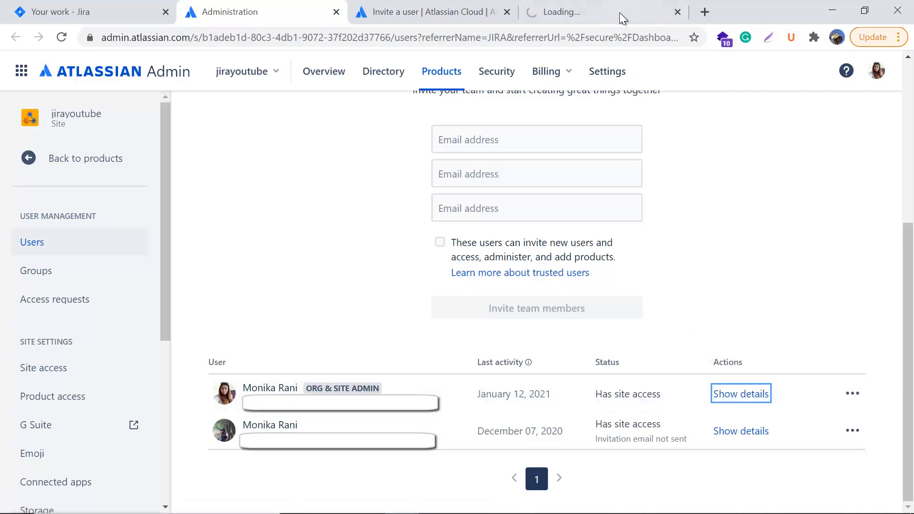
left_click_drag(615, 11, 432, 1)
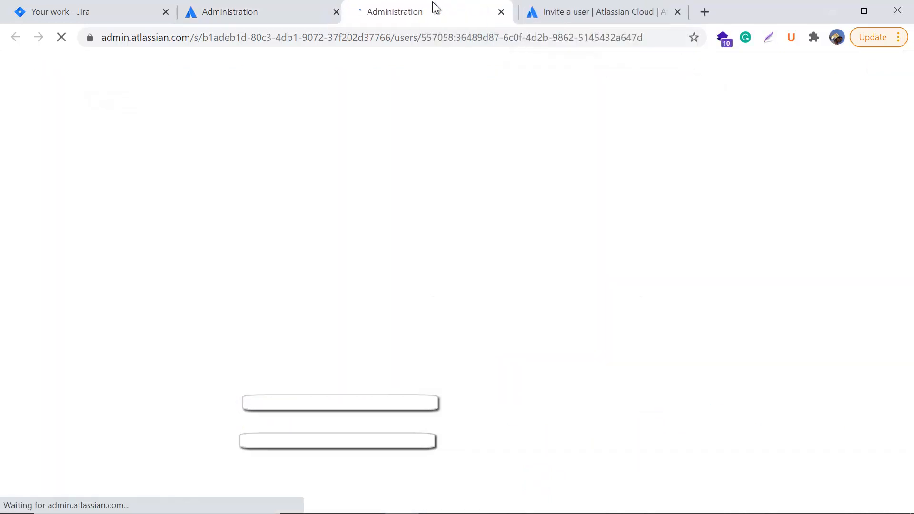
left_click(274, 6)
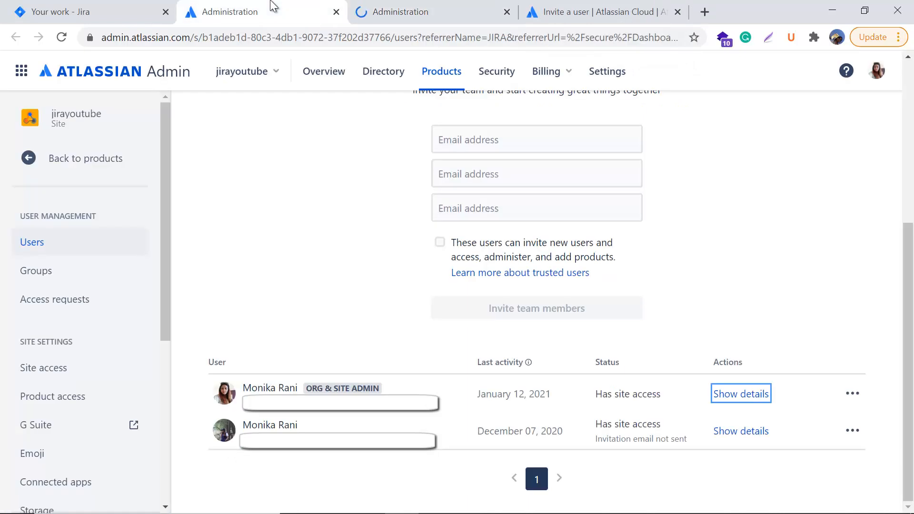
key("ctrl+Tab")
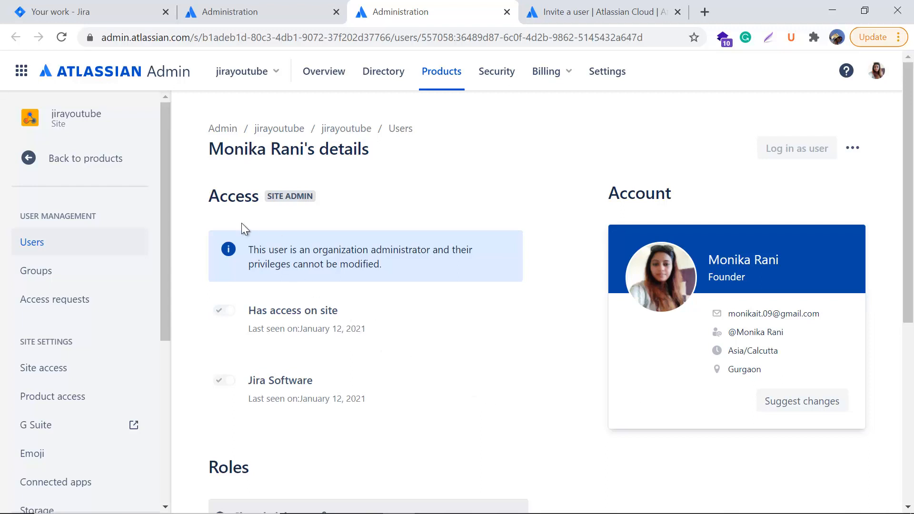
Step: Review the site admin's Jira Software access, Site administrator role and site-admins group membership
double_click(231, 199)
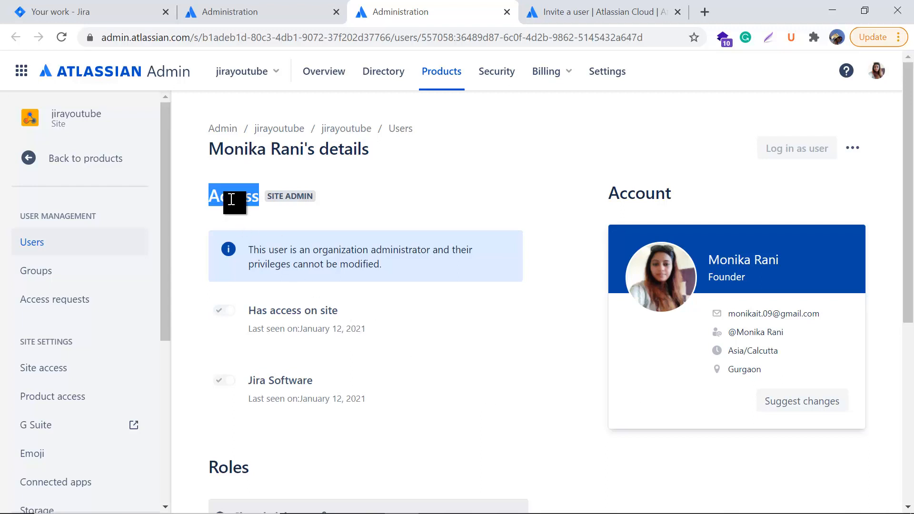
left_click(379, 196)
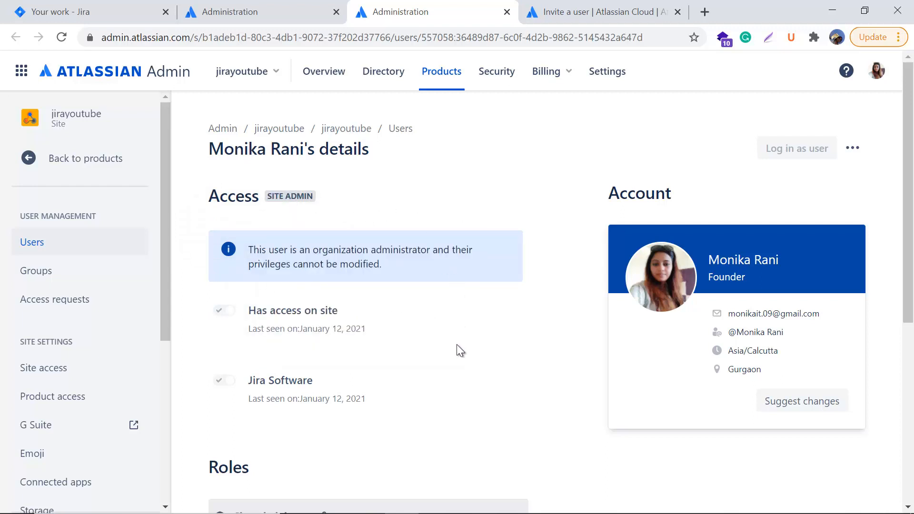
scroll(409, 310, "down", 2)
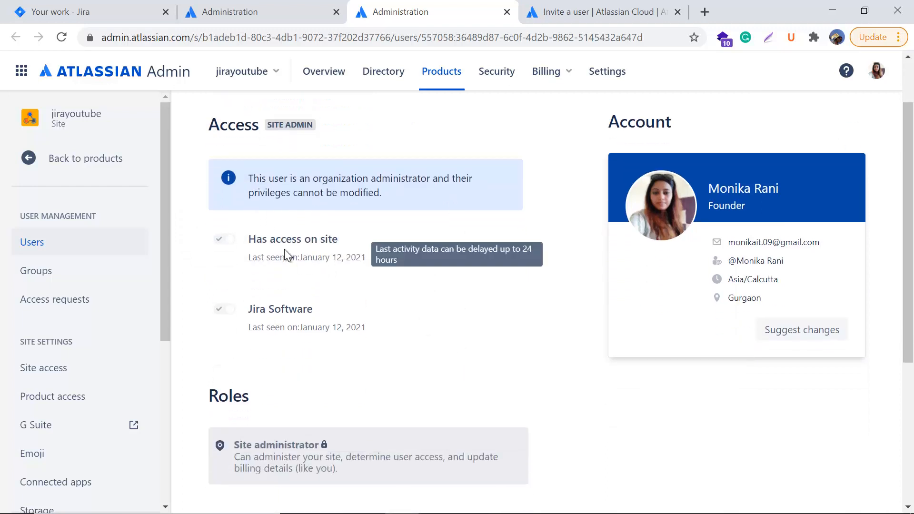
left_click_drag(266, 310, 386, 337)
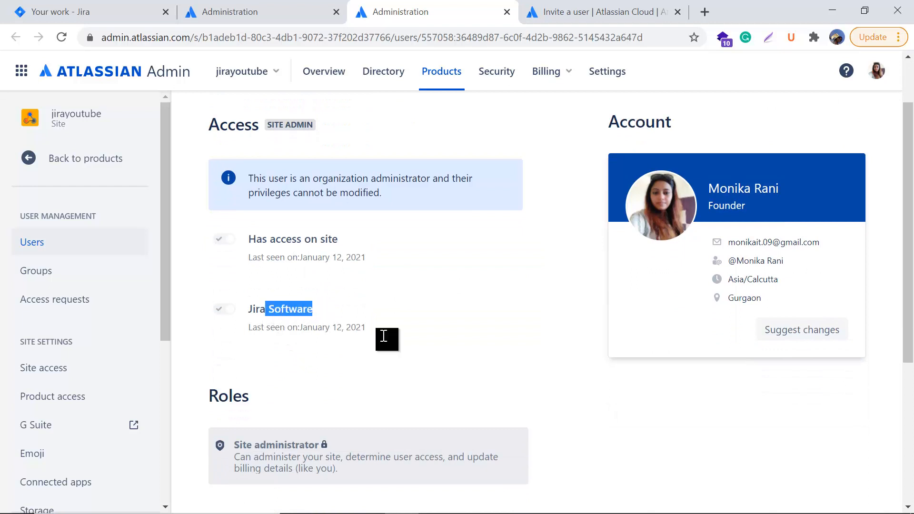
left_click(414, 352)
scroll(437, 383, "down", 3)
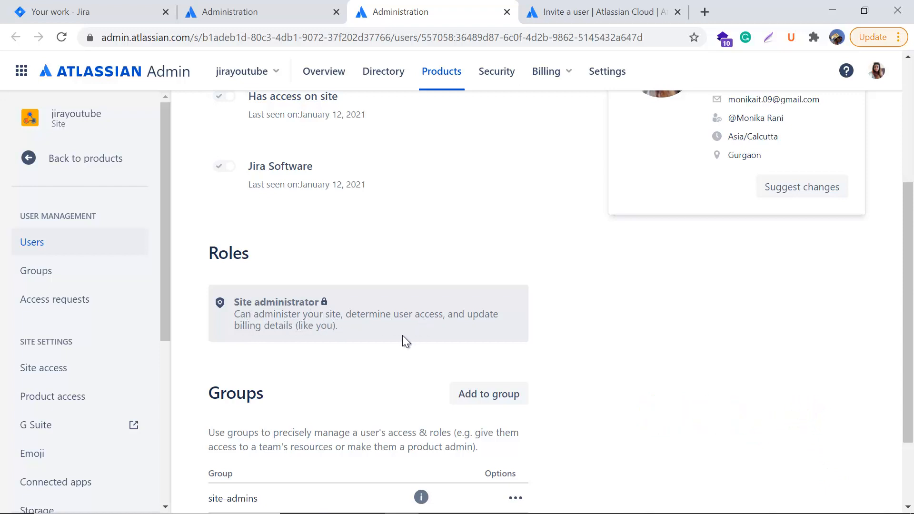
scroll(364, 393, "down", 2)
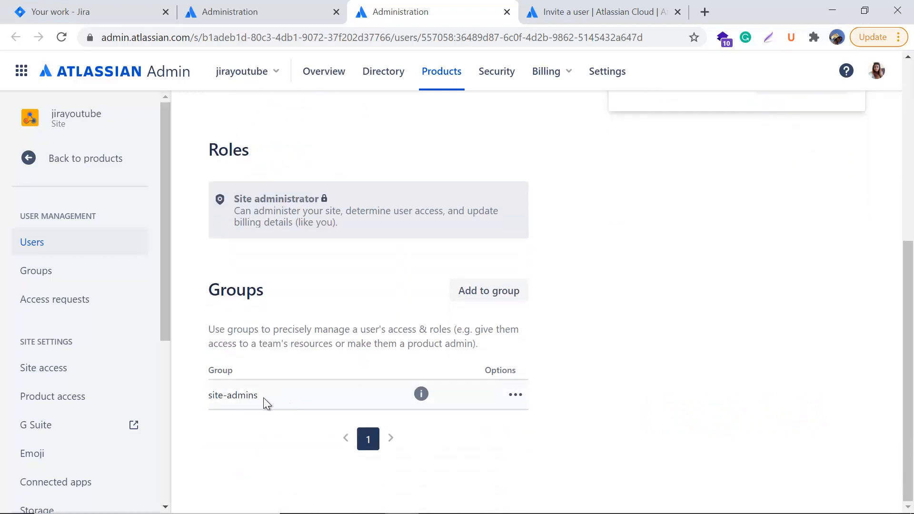
left_click_drag(263, 398, 215, 401)
left_click(242, 431)
scroll(305, 410, "up", 7)
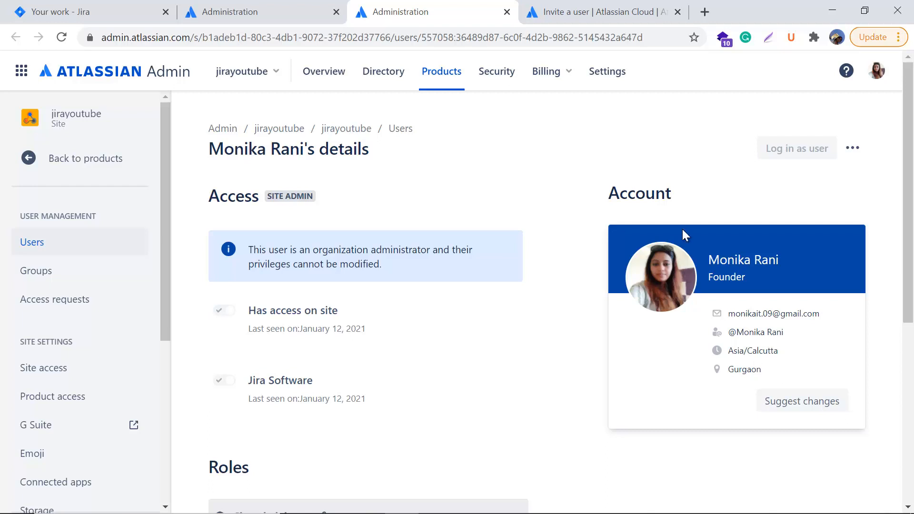
Step: Check the site admin's more-actions menu, then go back to the Users list tab
mouse_move(834, 129)
left_click(854, 154)
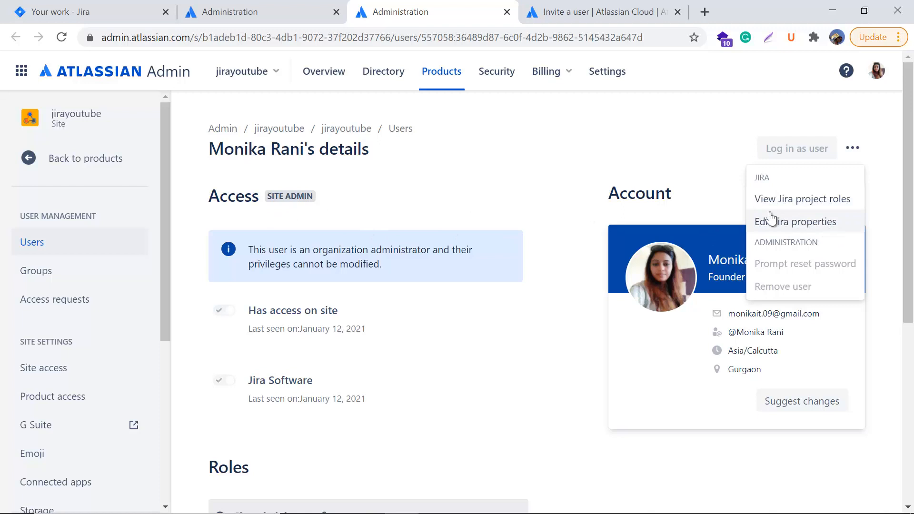
left_click(699, 149)
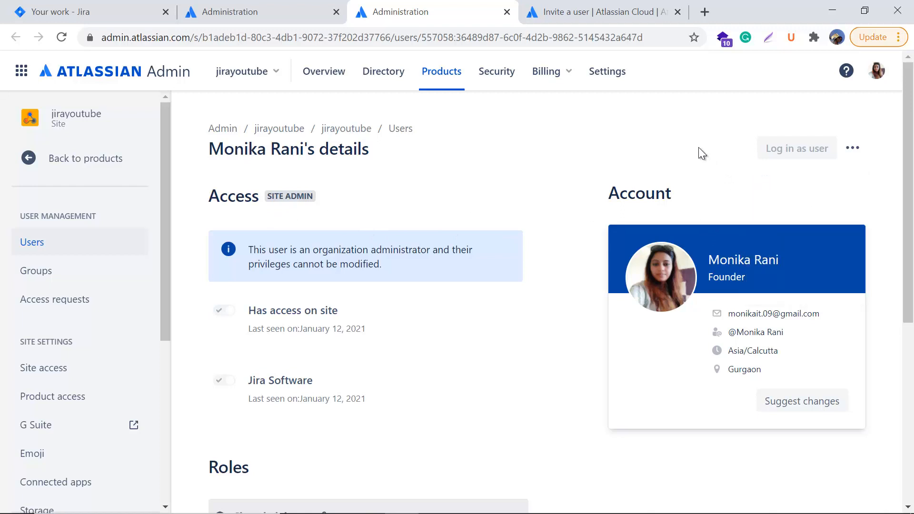
left_click(262, 4)
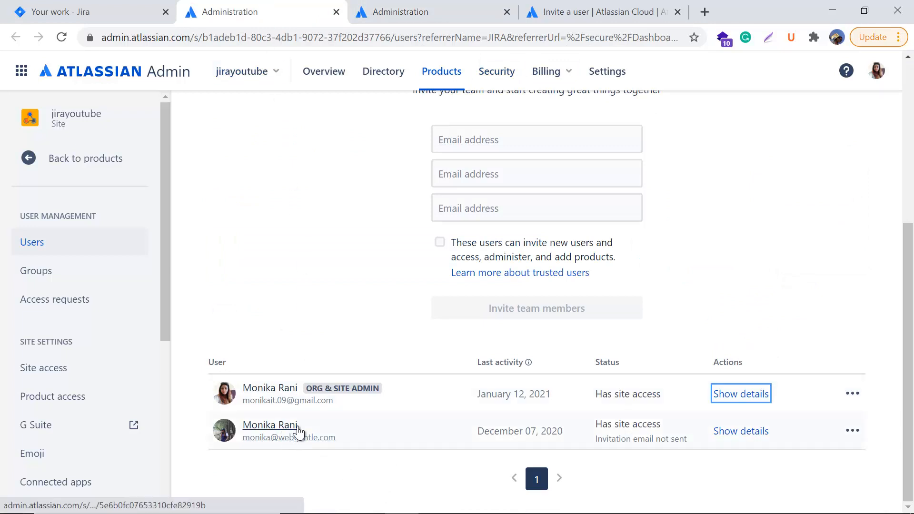
Step: Open the second user's details page in a new tab
right_click(755, 433)
left_click(766, 296)
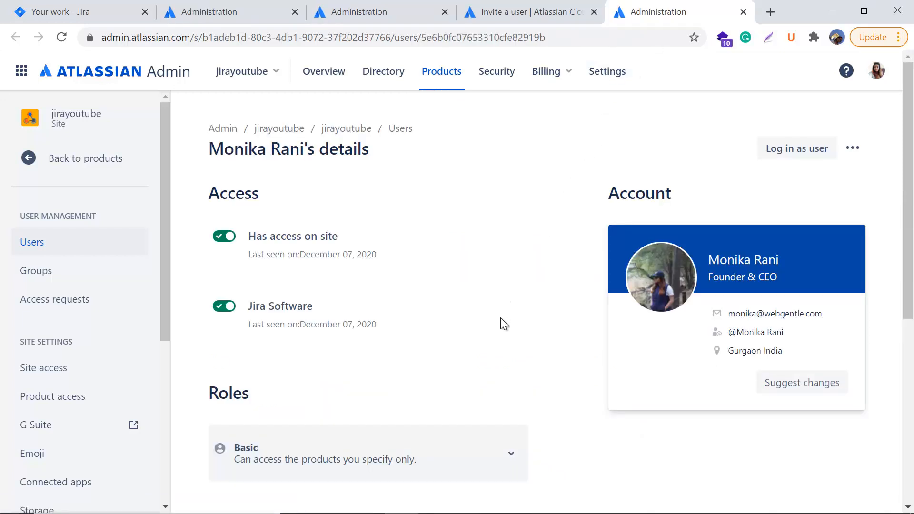
scroll(501, 318, "down", 1)
scroll(481, 312, "up", 1)
Step: Show the alternatives to the user's Basic role: Trusted and Site administrator
mouse_move(346, 327)
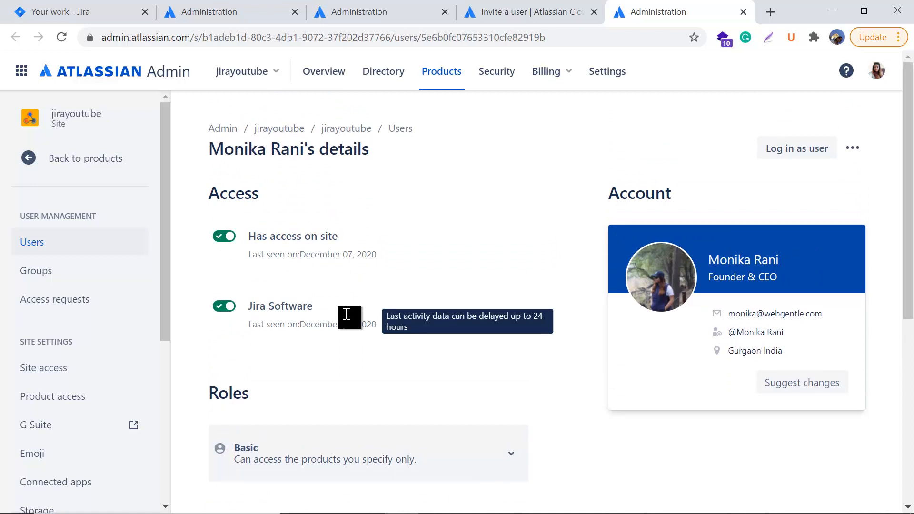
scroll(410, 338, "down", 1)
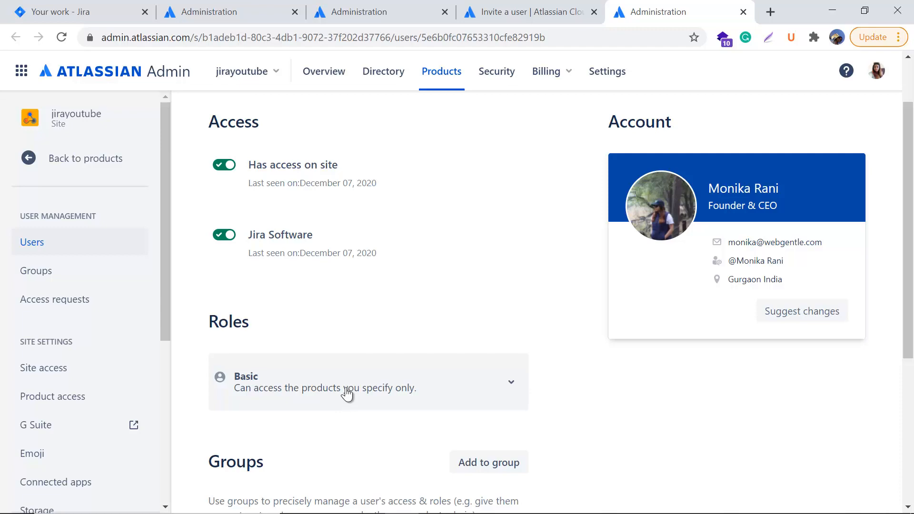
scroll(463, 271, "down", 3)
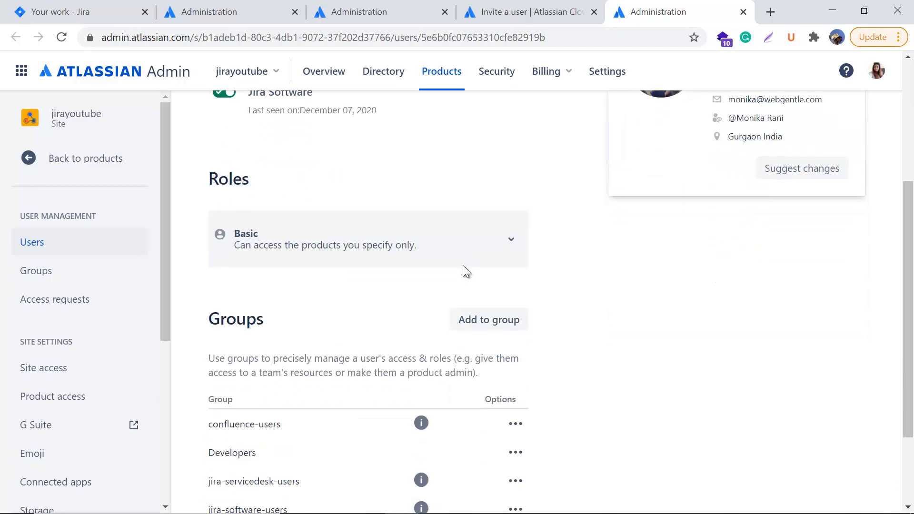
left_click(510, 241)
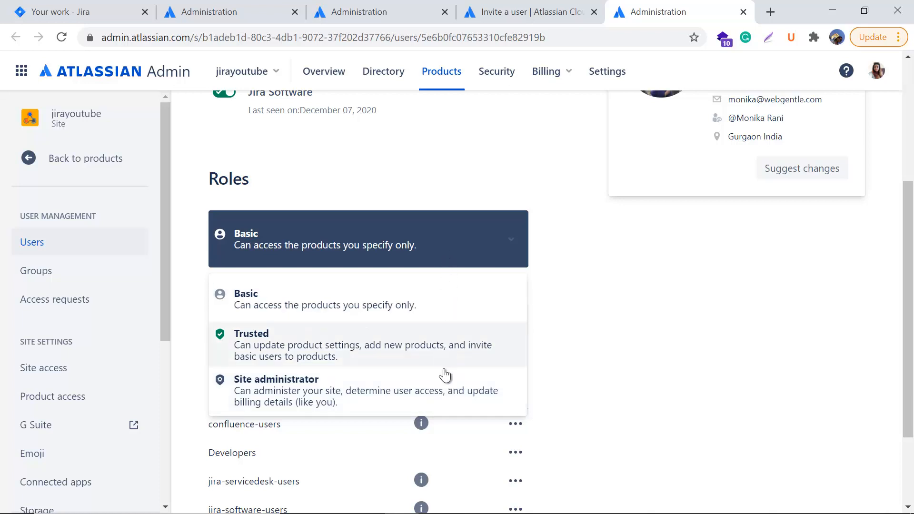
Step: Leave the role as Basic and show the user's extra actions, like View Jira project roles
left_click(639, 336)
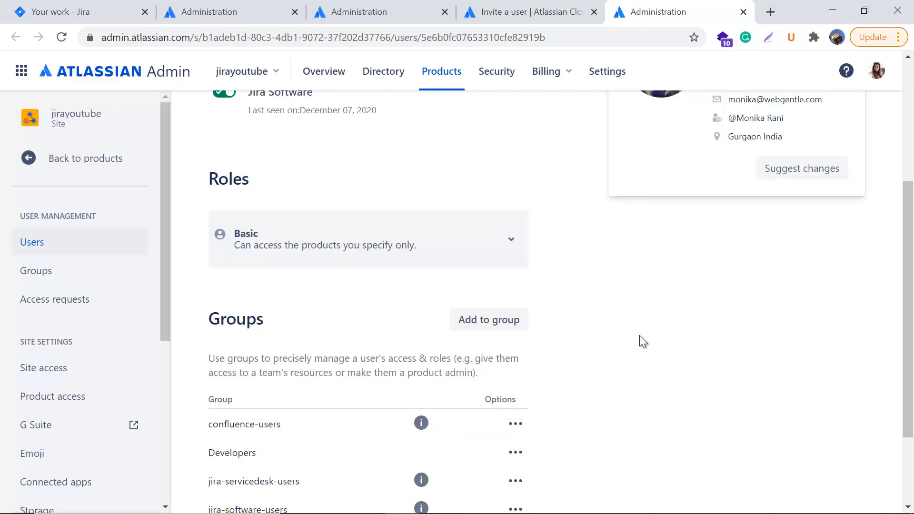
scroll(639, 335, "down", 3)
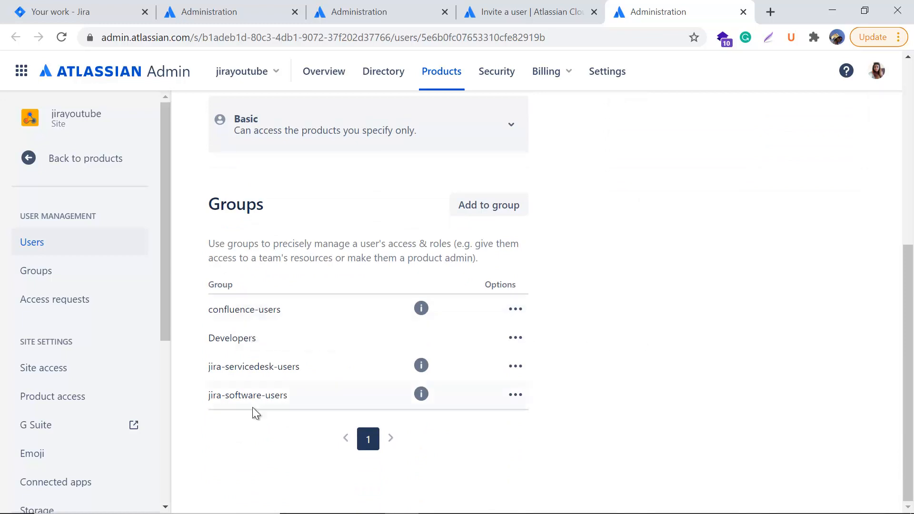
scroll(713, 379, "up", 5)
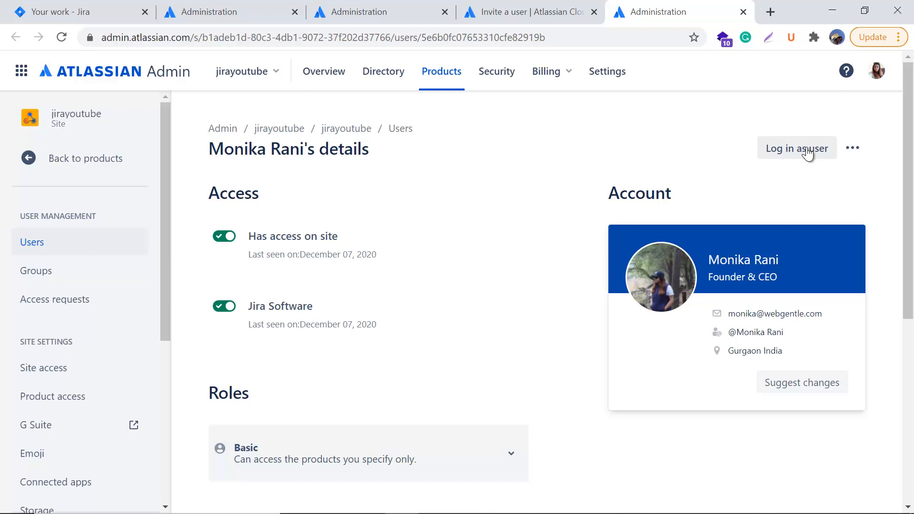
left_click(860, 156)
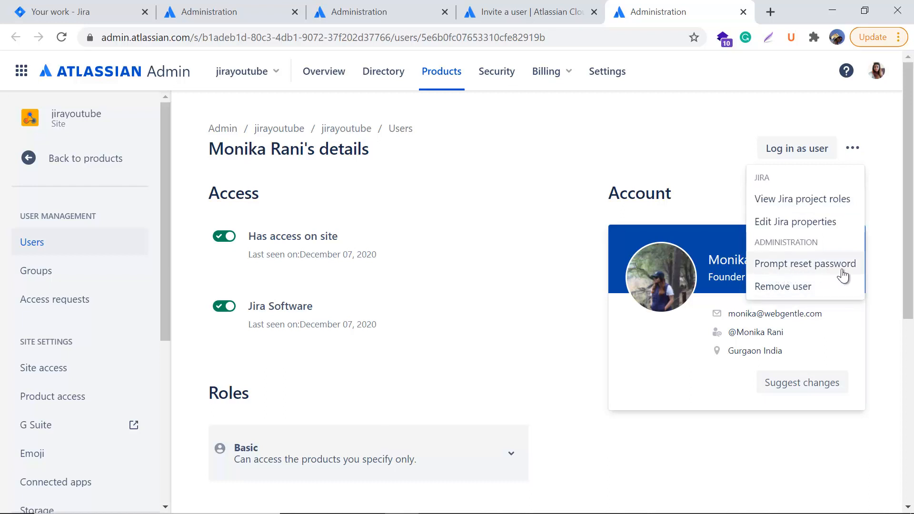
Step: Close the extra actions menu and return to the Users page invite form
left_click(610, 151)
left_click(367, 11)
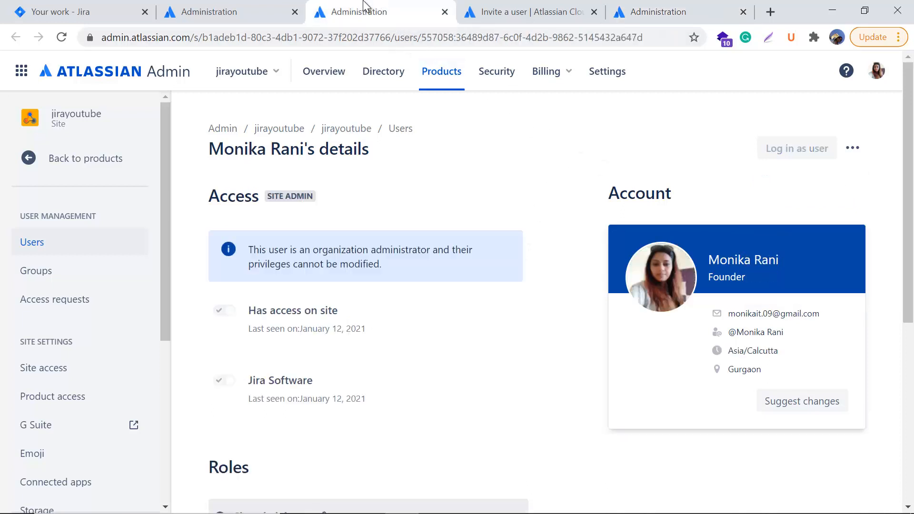
left_click(210, 11)
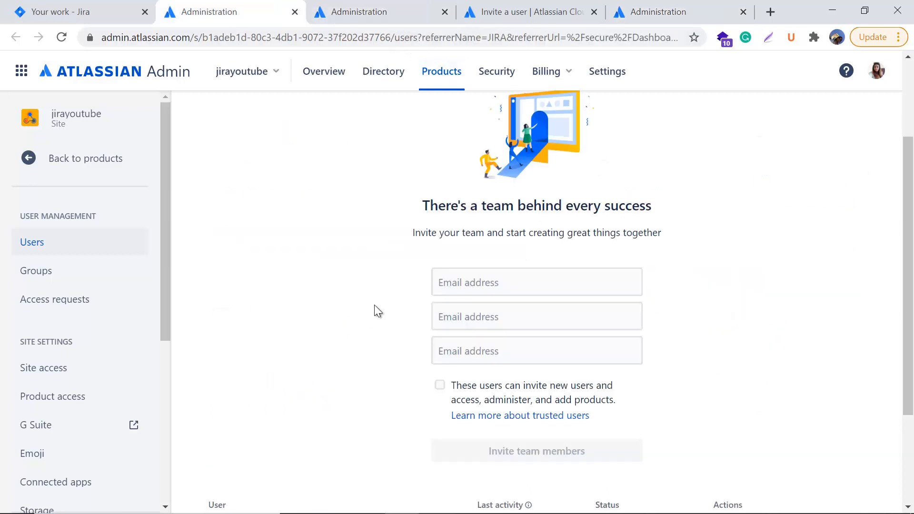
Step: Invite the new test user to the site by their e-mail address
left_click(476, 286)
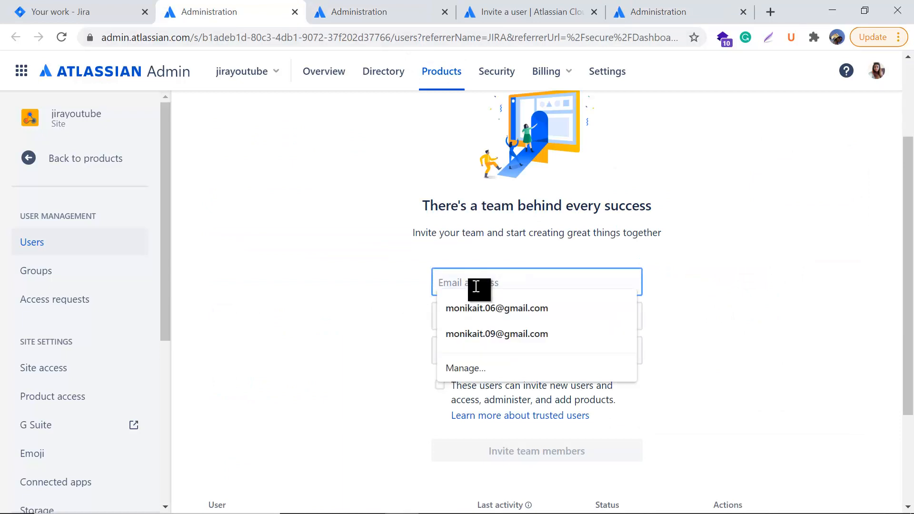
type("test")
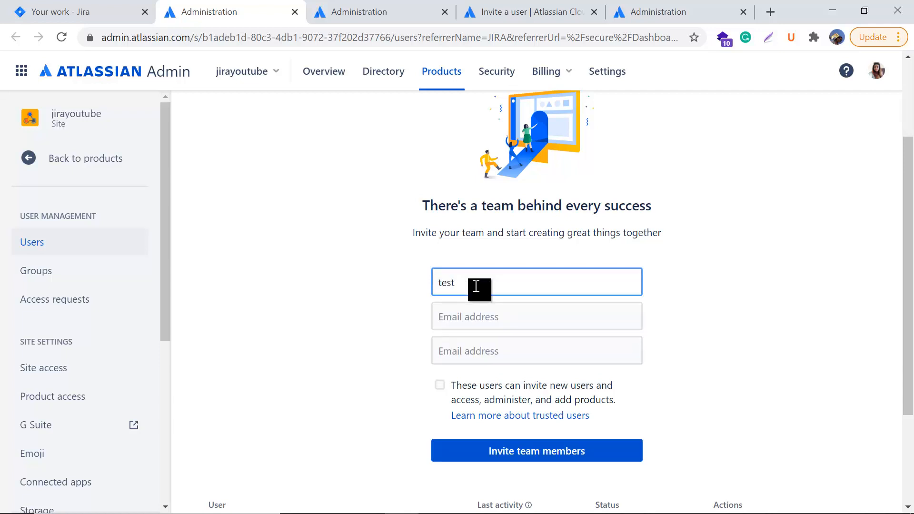
type("@gmail.com")
left_click(752, 353)
scroll(761, 370, "down", 1)
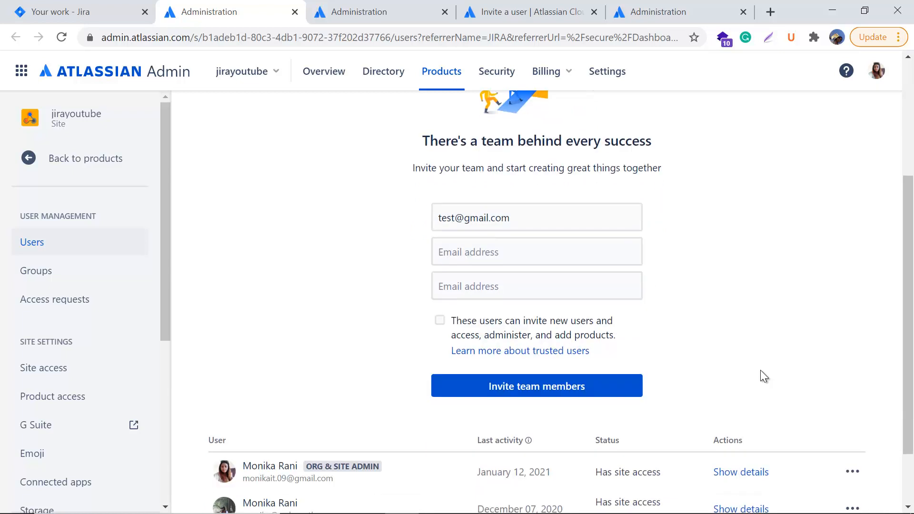
left_click(564, 386)
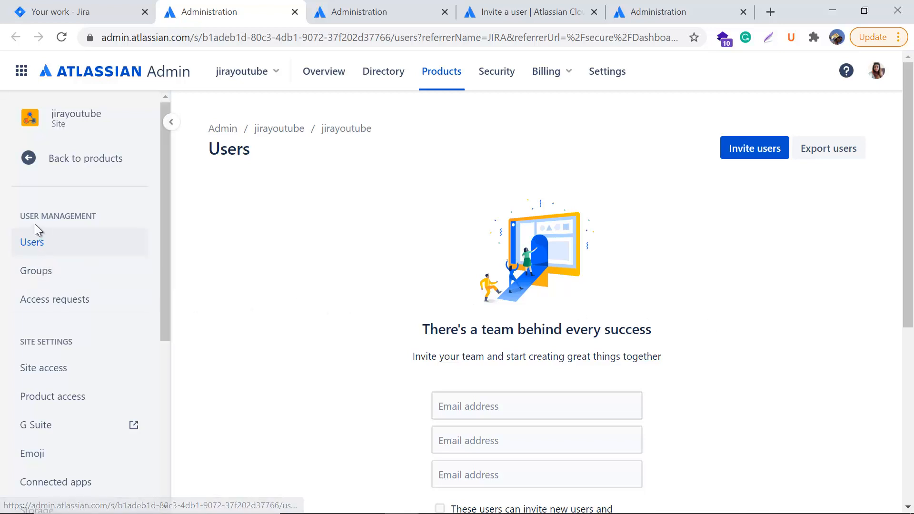
left_click(38, 274)
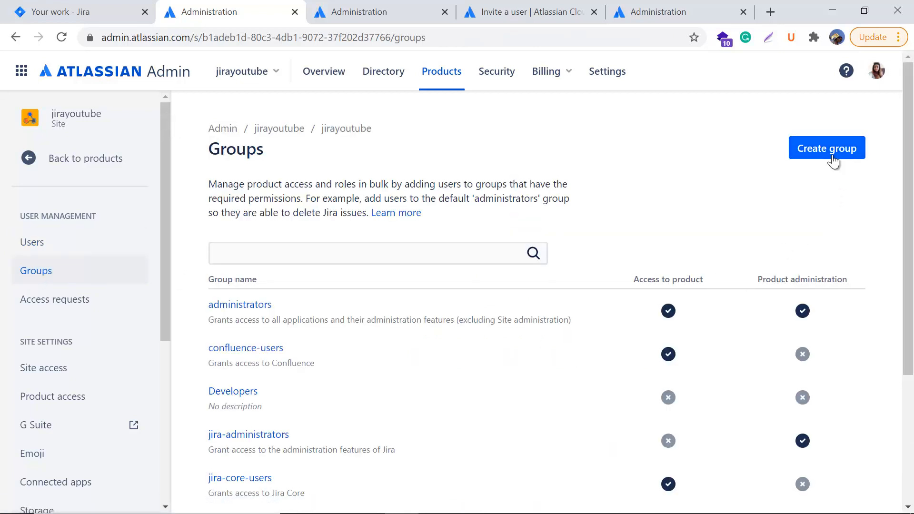
scroll(729, 243, "down", 1)
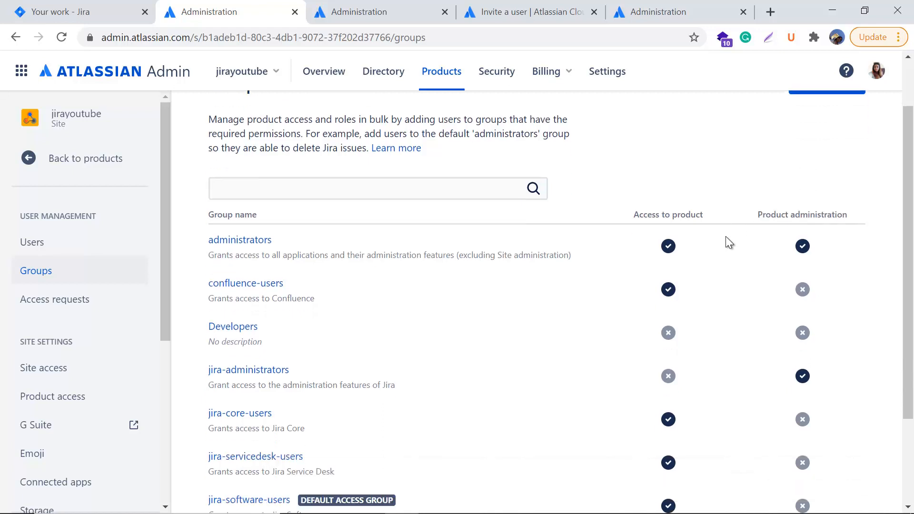
scroll(726, 236, "up", 1)
left_click_drag(210, 184, 345, 218)
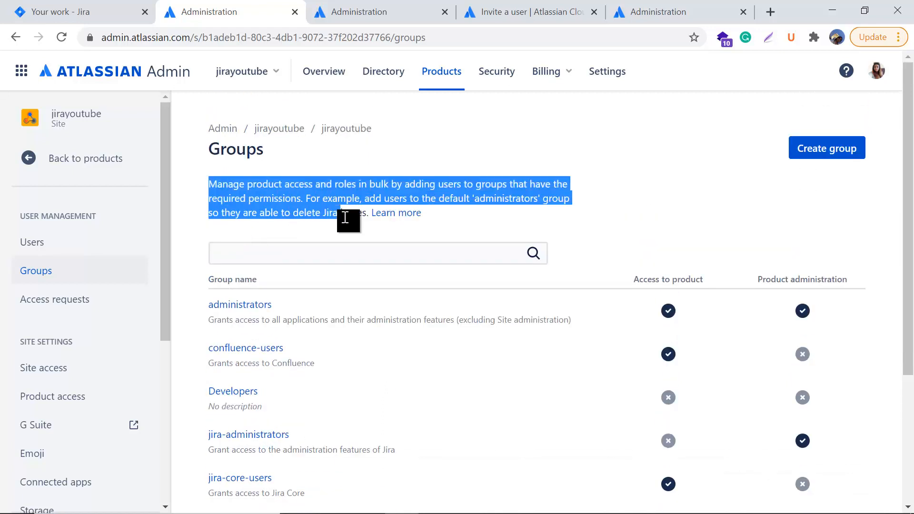
left_click(405, 151)
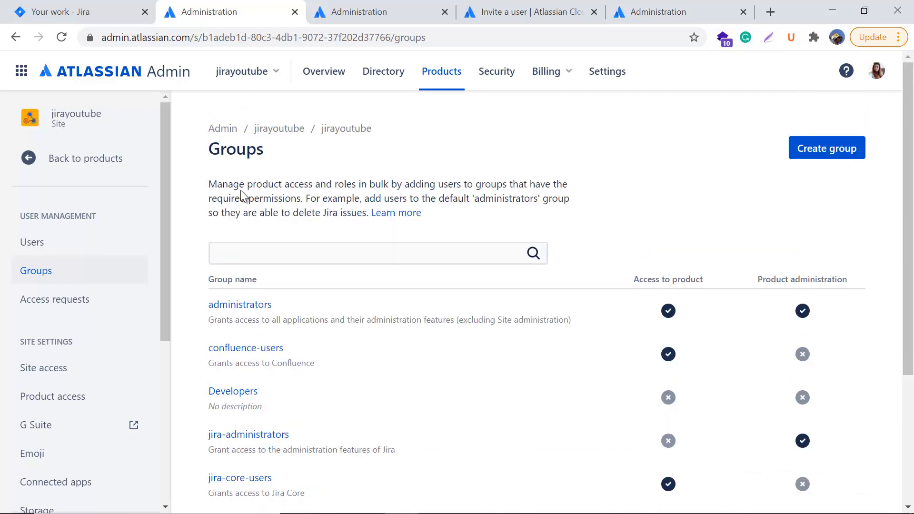
double_click(305, 185)
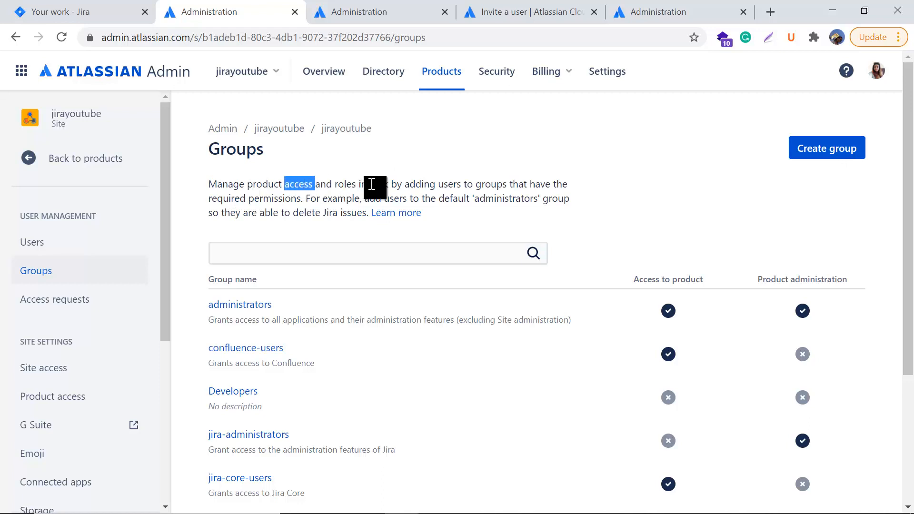
left_click_drag(371, 184, 565, 186)
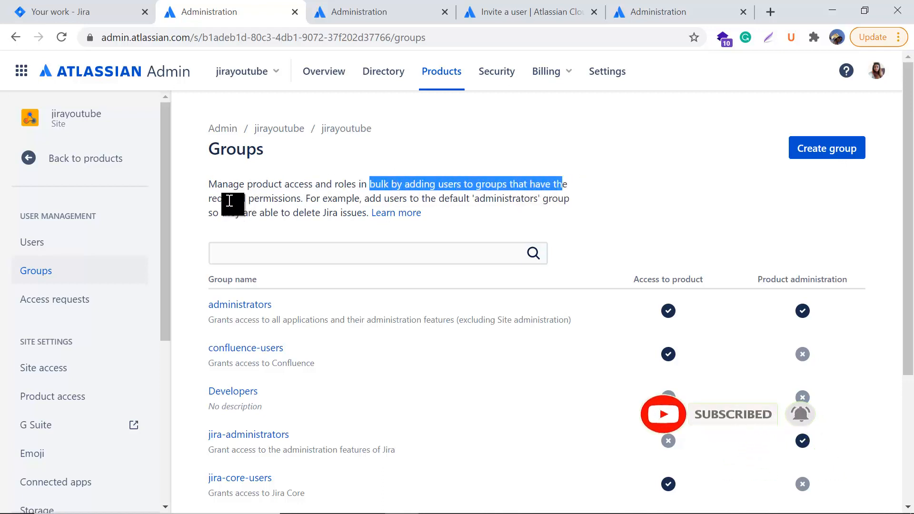
left_click_drag(230, 201, 303, 199)
left_click_drag(371, 198, 571, 199)
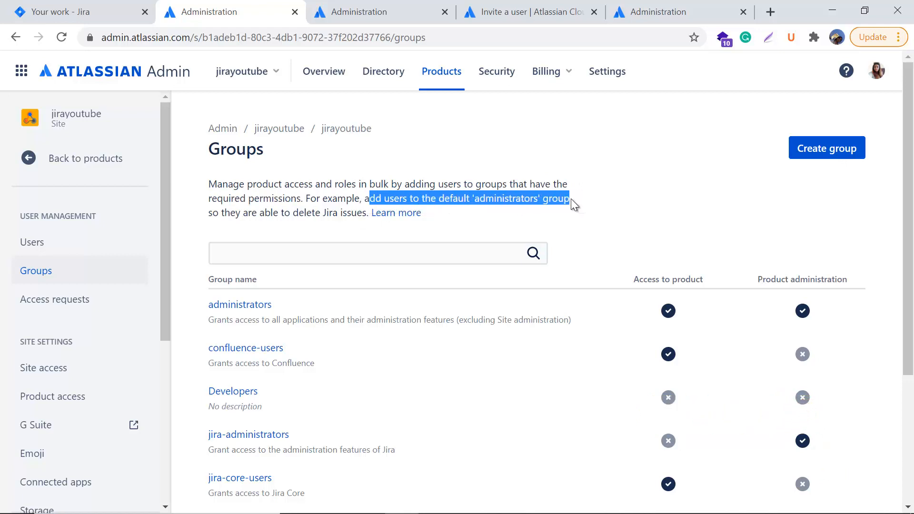
left_click_drag(266, 213, 379, 214)
left_click(682, 229)
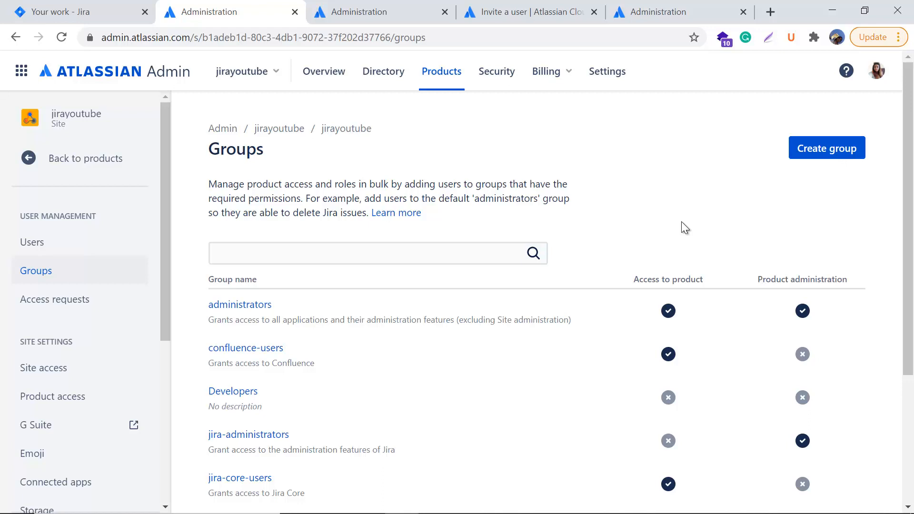
scroll(606, 376, "down", 1)
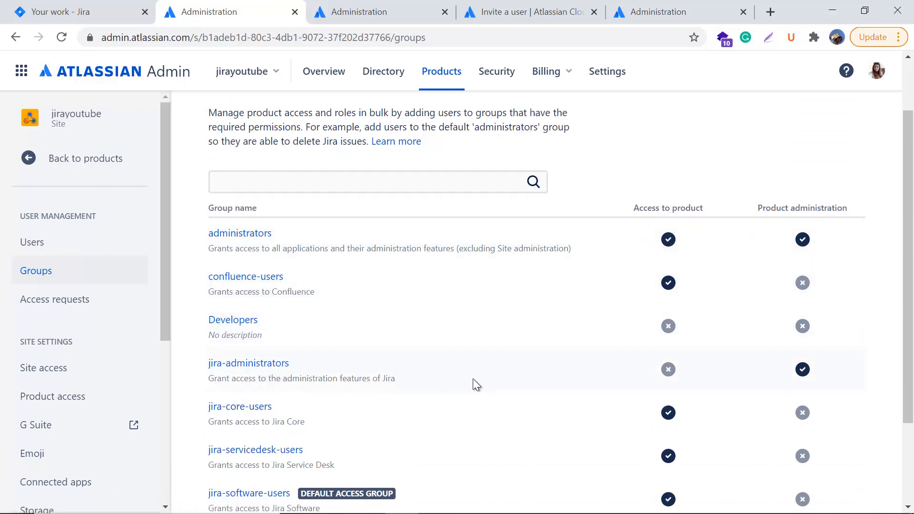
scroll(475, 385, "down", 2)
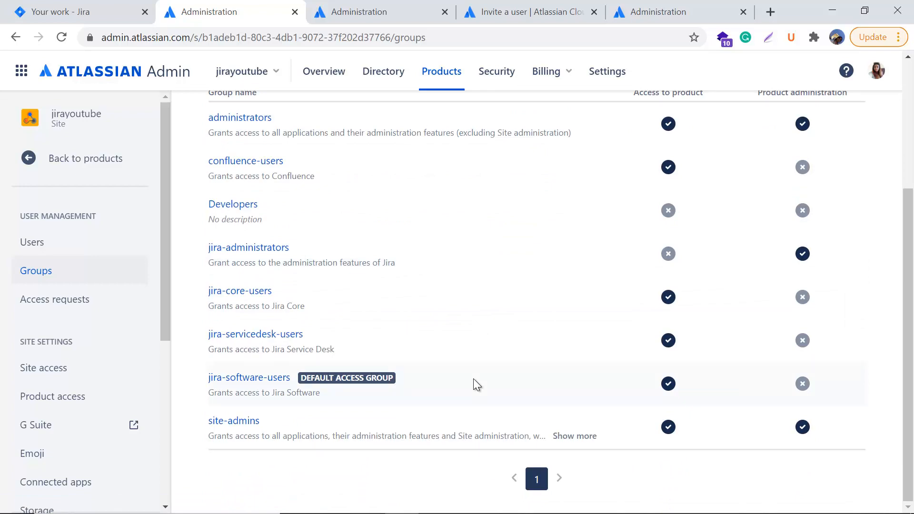
scroll(474, 379, "up", 3)
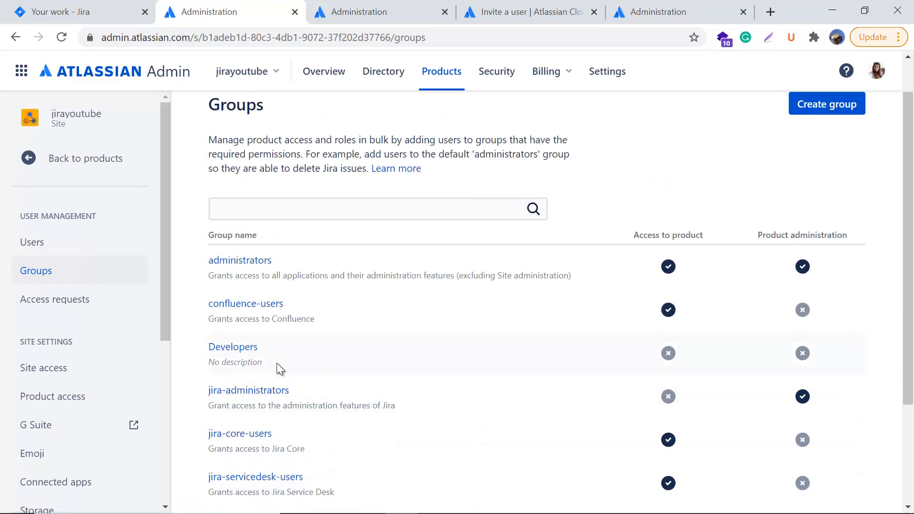
scroll(462, 365, "down", 2)
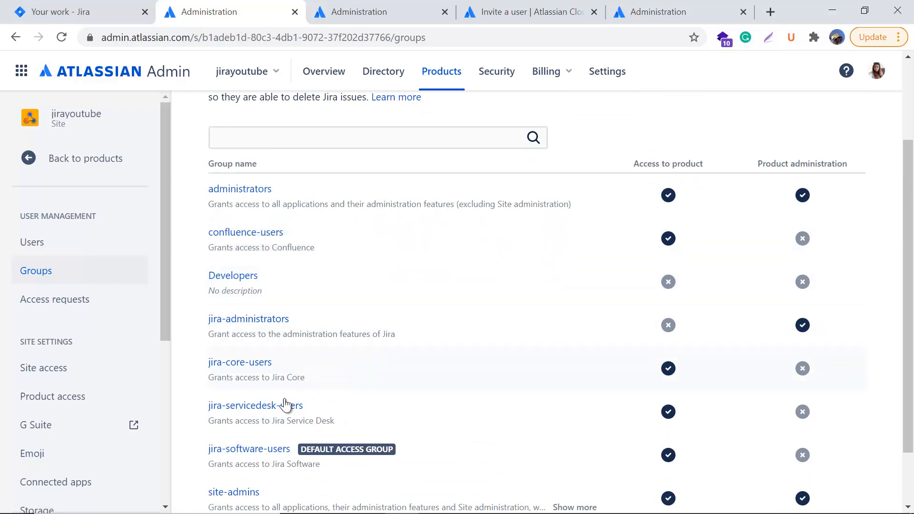
scroll(233, 405, "down", 2)
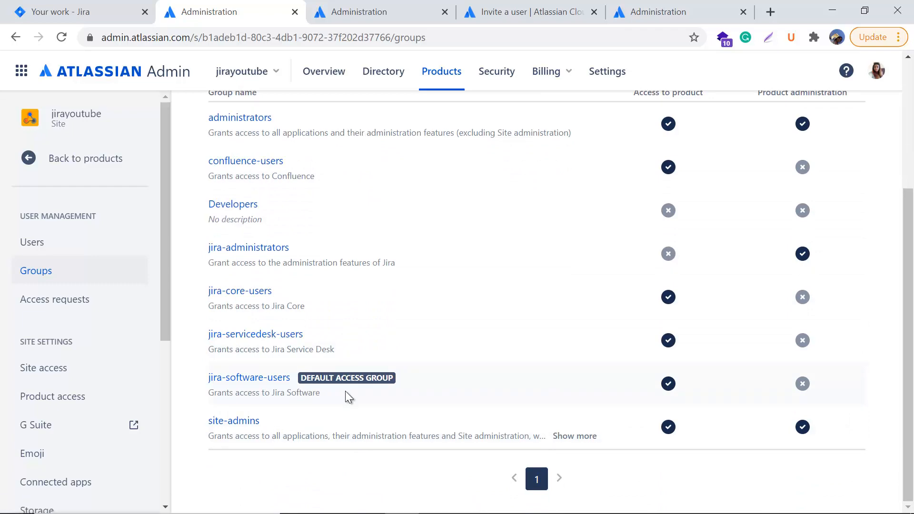
scroll(485, 390, "up", 4)
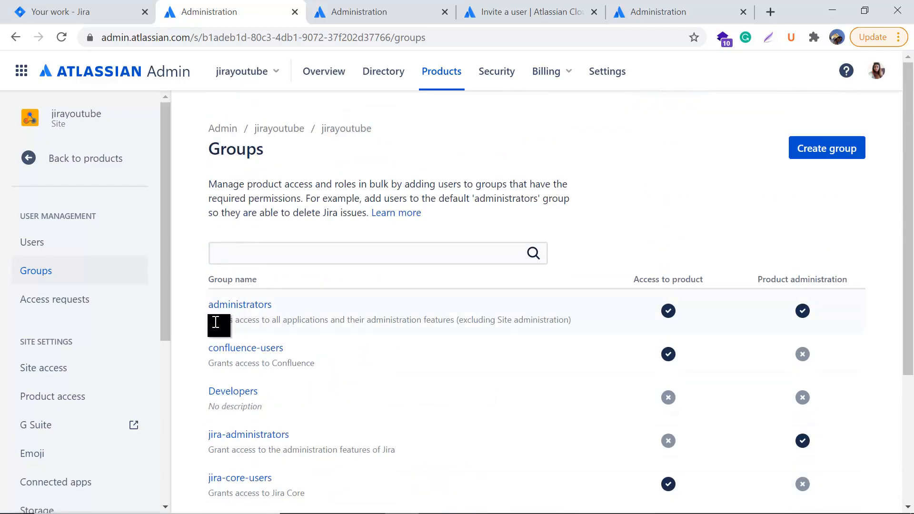
left_click_drag(218, 323, 567, 318)
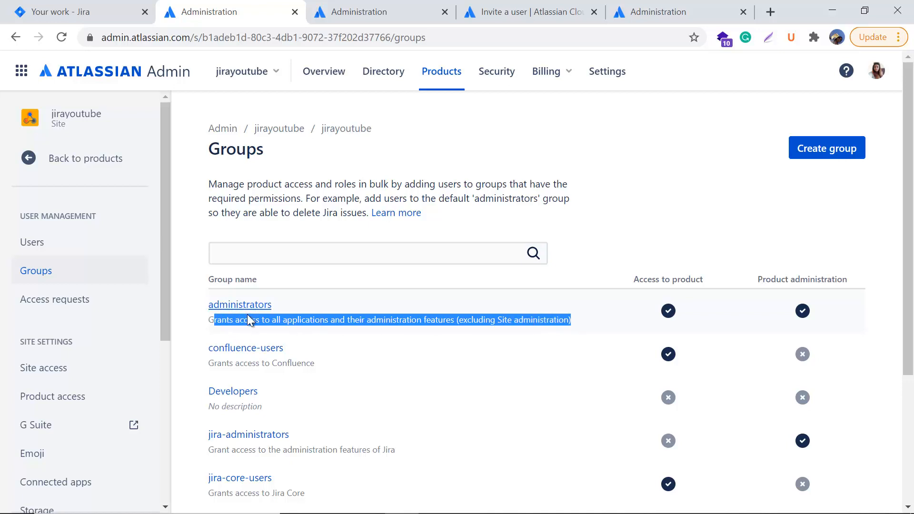
left_click(239, 331)
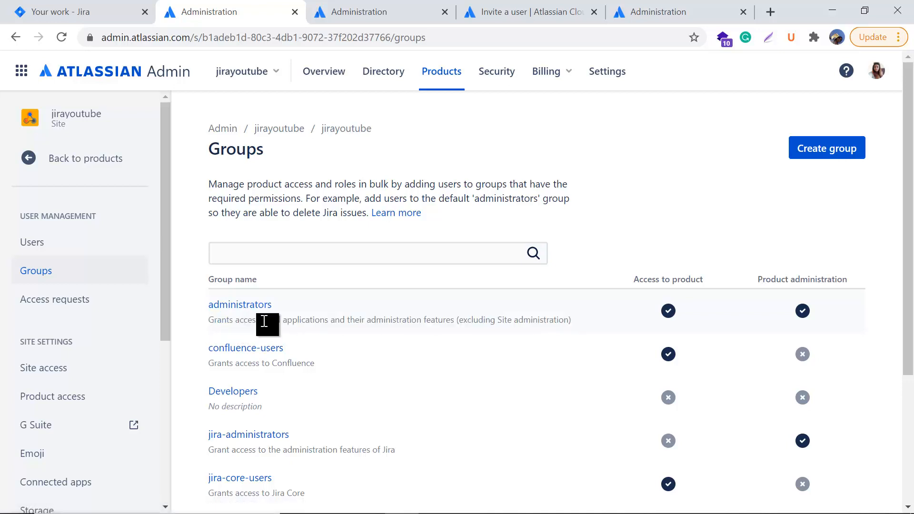
left_click_drag(262, 321, 453, 322)
left_click(471, 326)
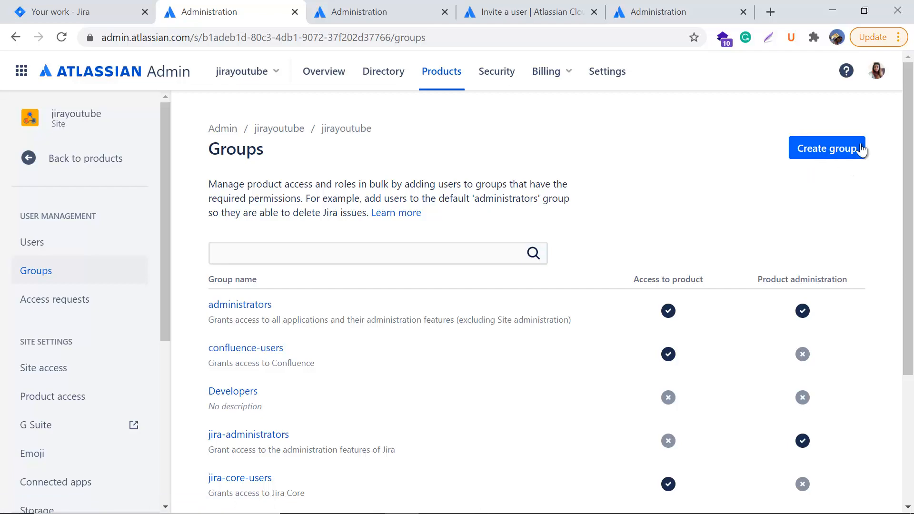
Step: Create group 'Test' with description 'this is test group', without adding members during creation
left_click(826, 149)
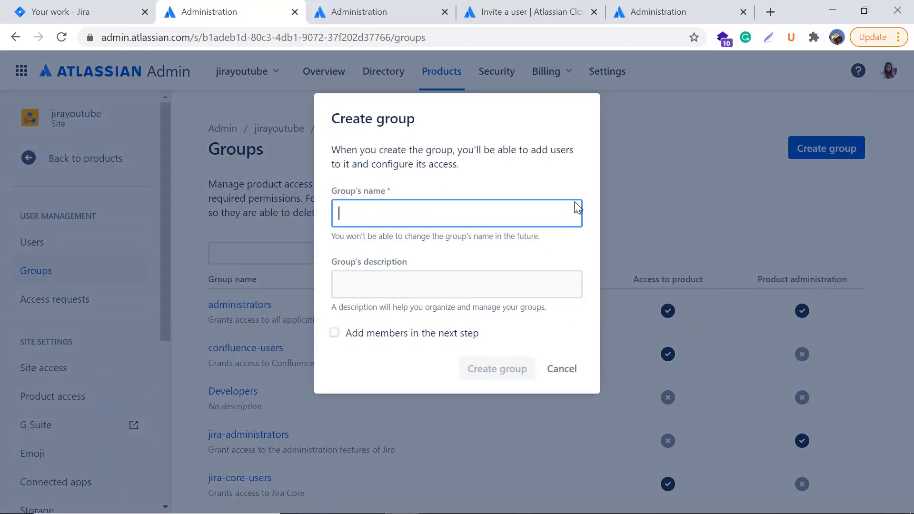
left_click(388, 212)
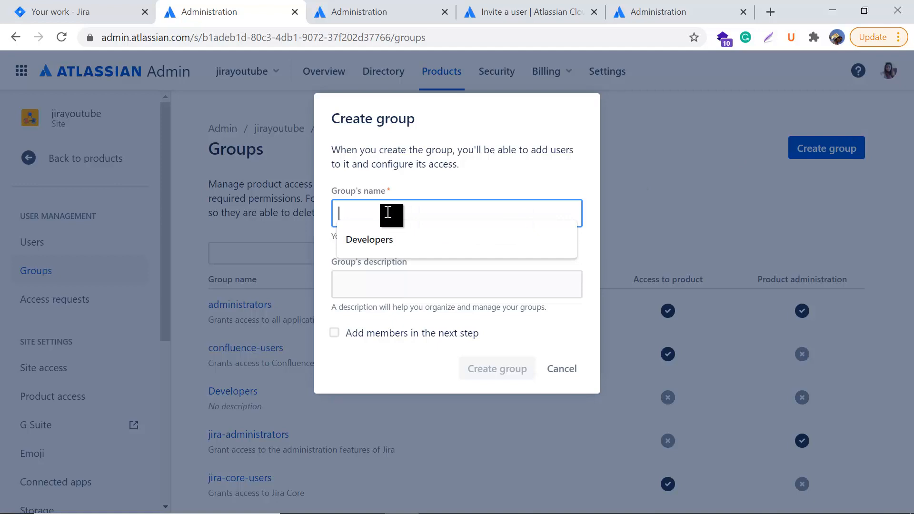
type("Test")
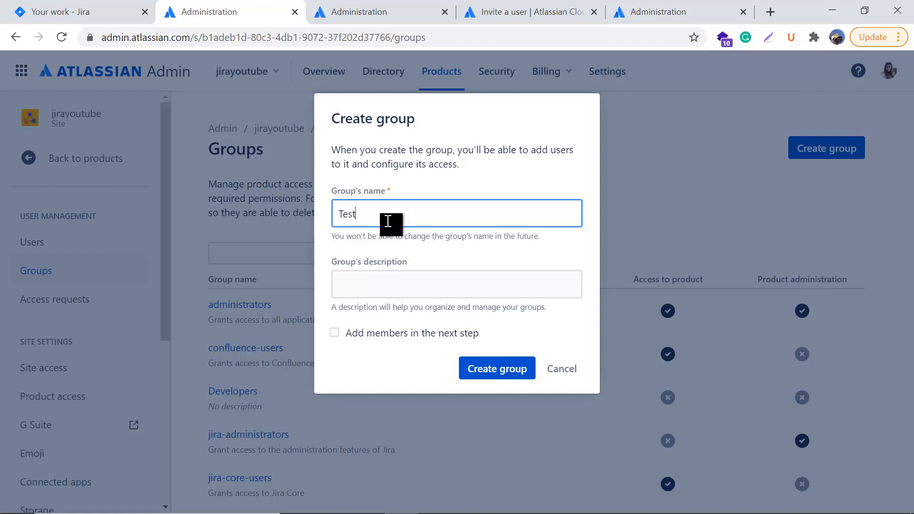
left_click(381, 289)
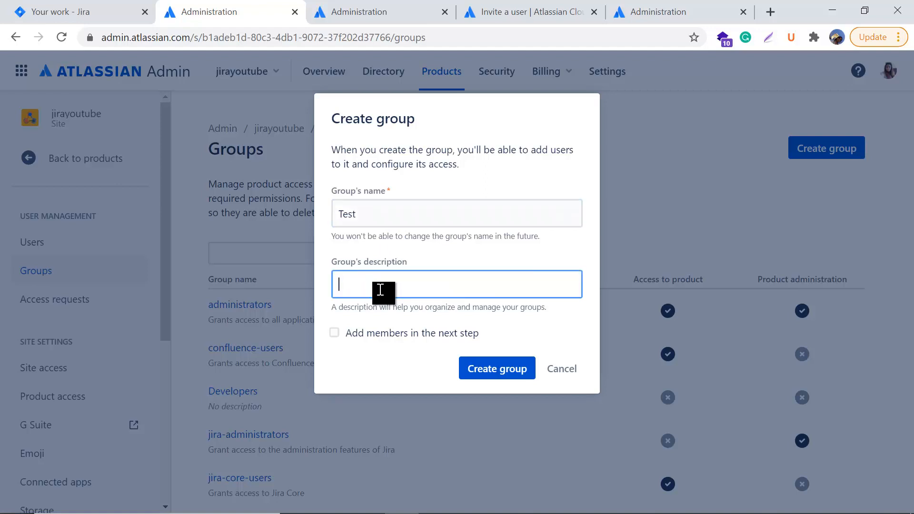
type("this is test group")
left_click(476, 333)
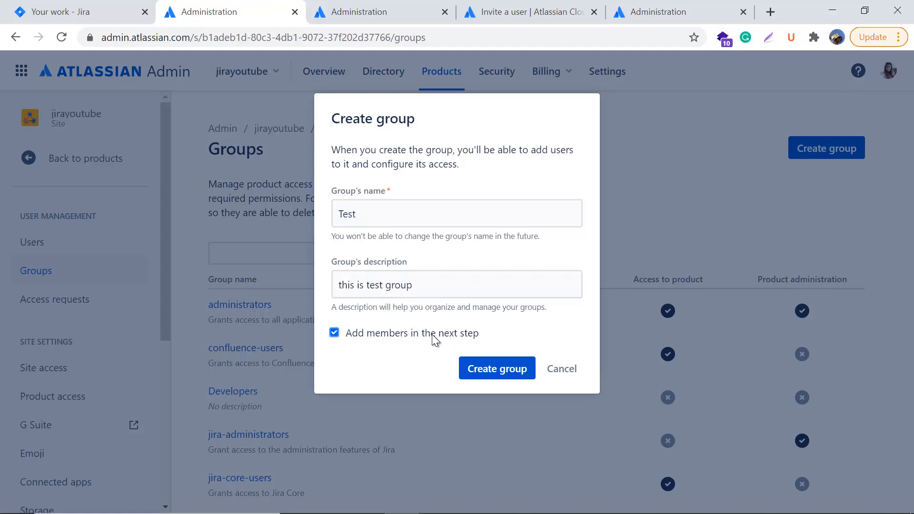
left_click(335, 333)
left_click(526, 368)
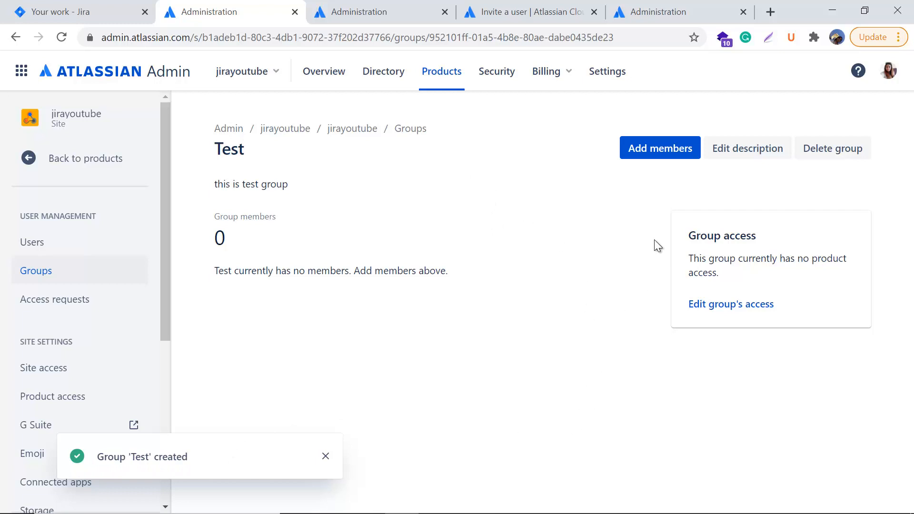
Step: Add the newly invited test user to the Test group as its only member
left_click(664, 151)
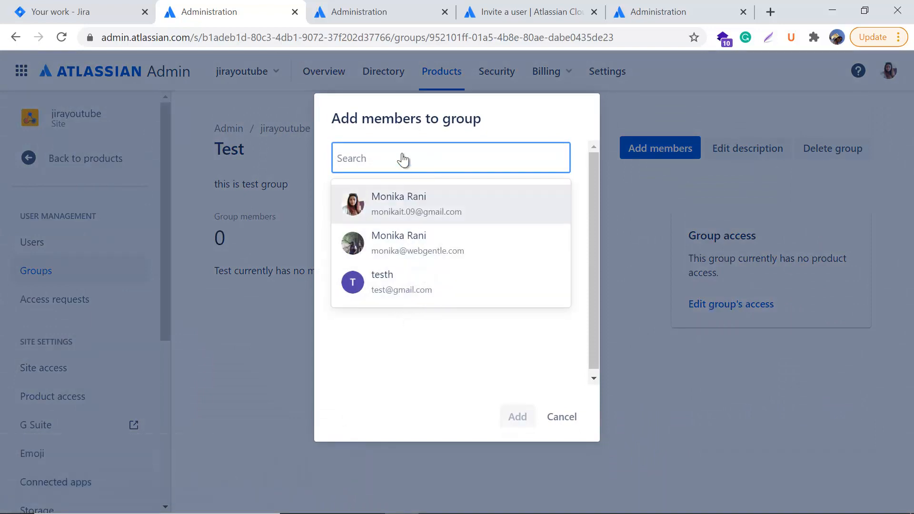
left_click(404, 279)
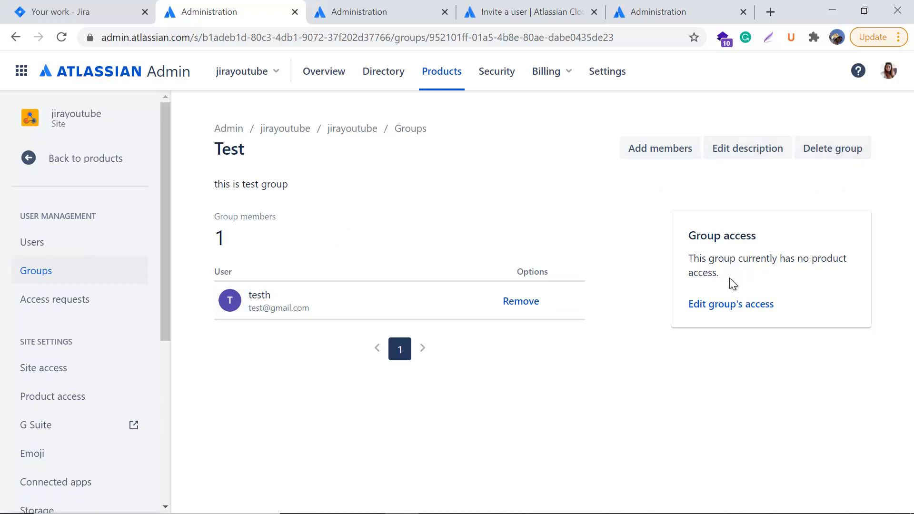
left_click_drag(697, 232, 844, 264)
left_click(839, 288)
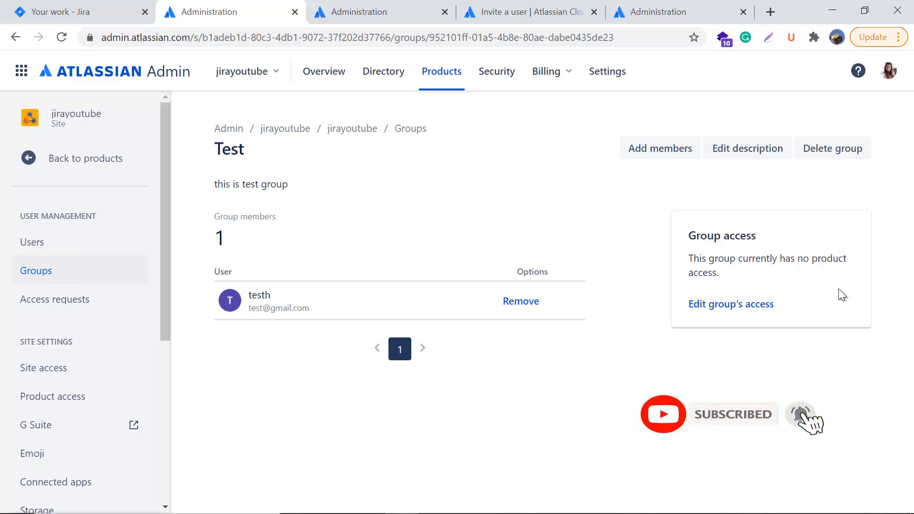
Step: Open Product access to see the administrators, jira-software-users and site-admins groups for Jira Software
left_click(759, 306)
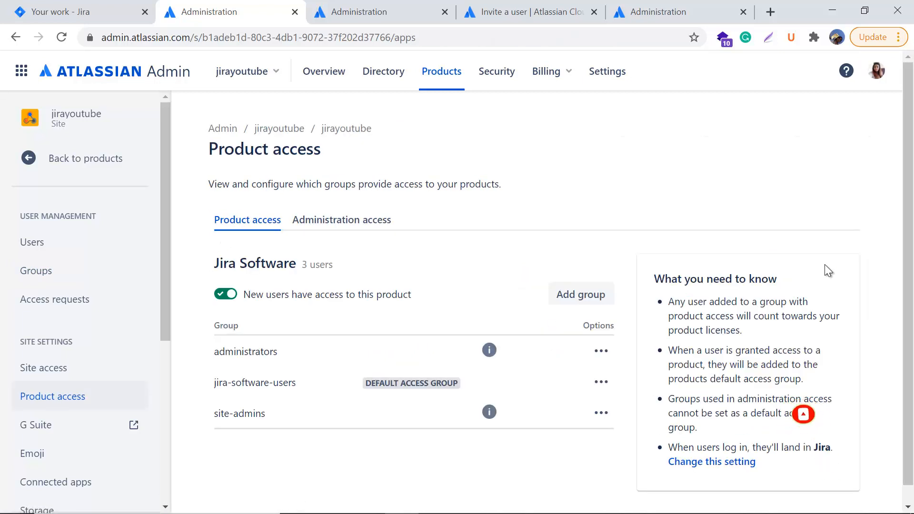
scroll(261, 319, "down", 1)
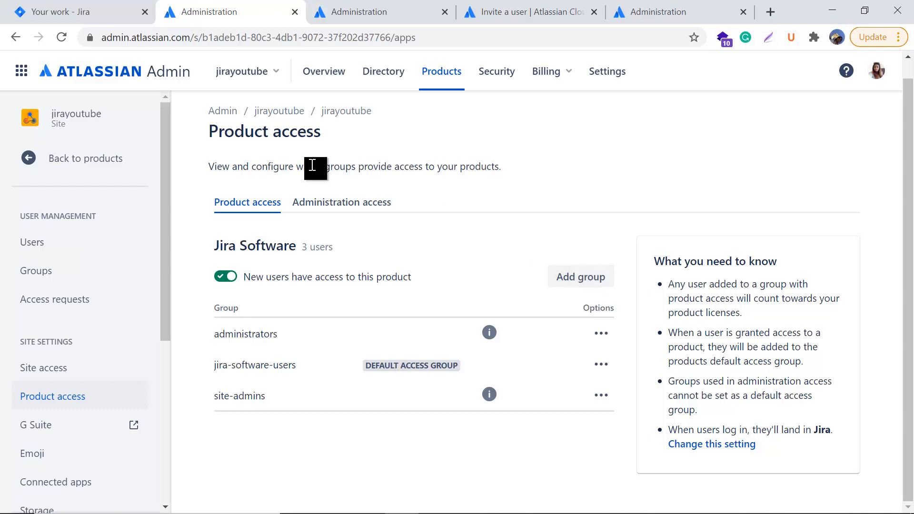
Step: Return to the Atlassian Admin groups list to confirm Test is listed, then switch to Jira's Your work page
left_click(66, 271)
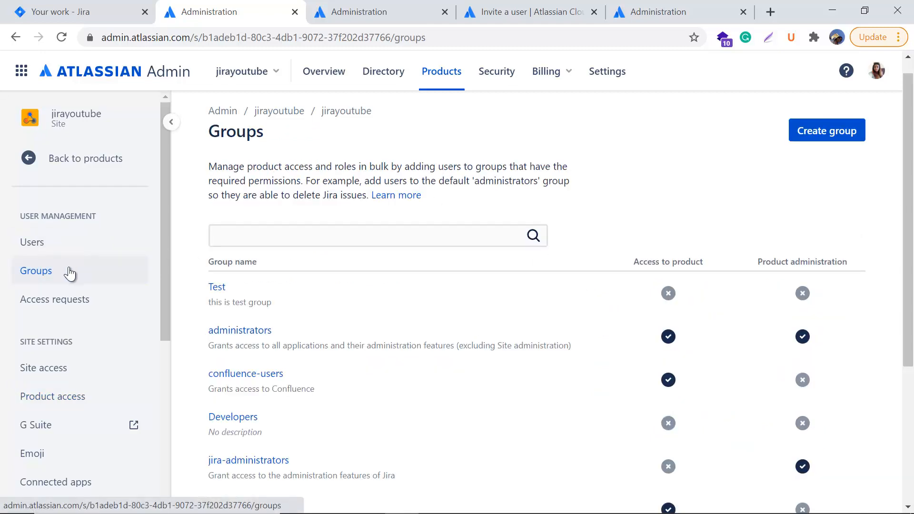
scroll(536, 333, "down", 2)
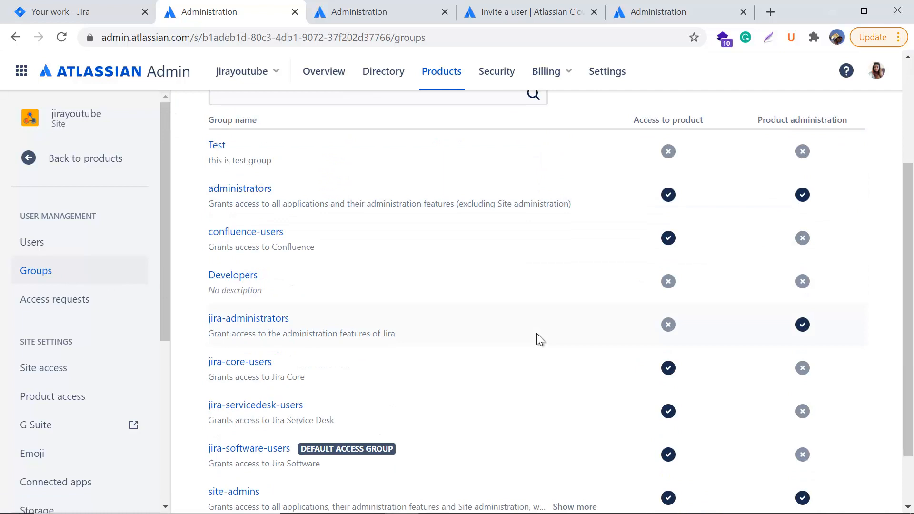
scroll(490, 329, "up", 1)
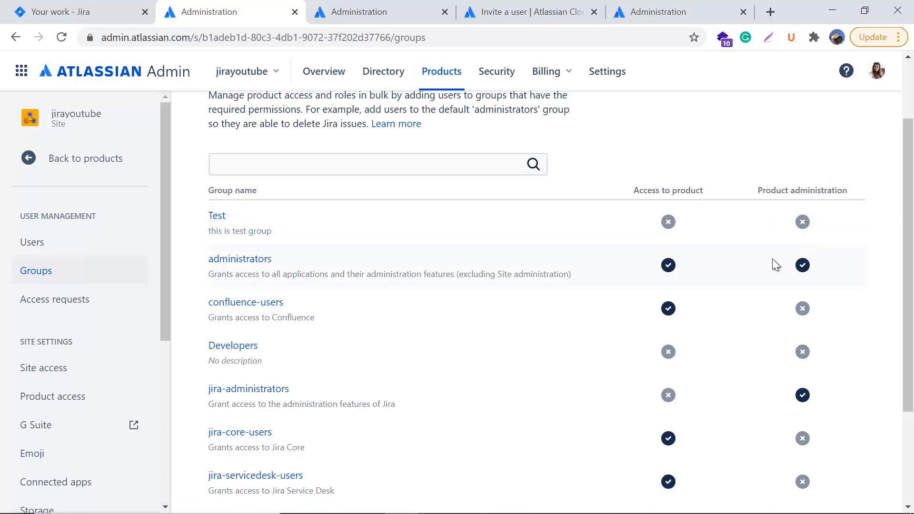
scroll(545, 323, "down", 2)
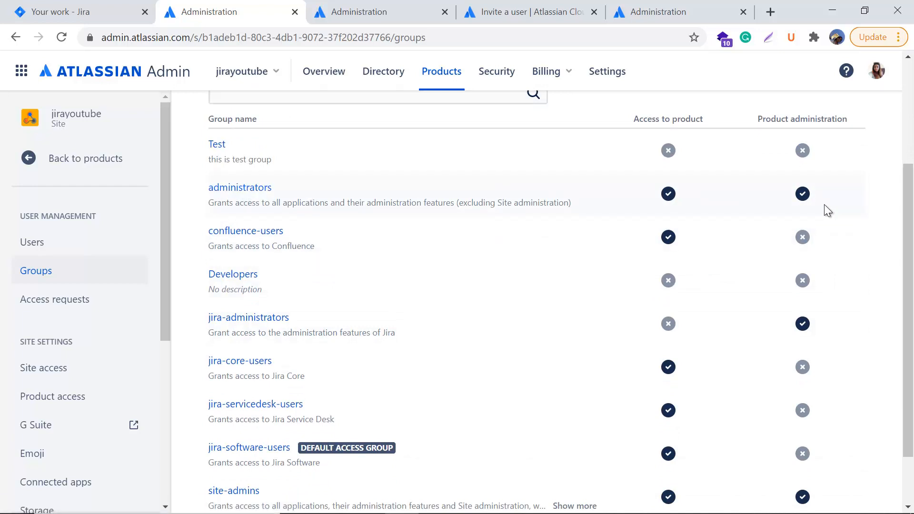
scroll(464, 380, "down", 2)
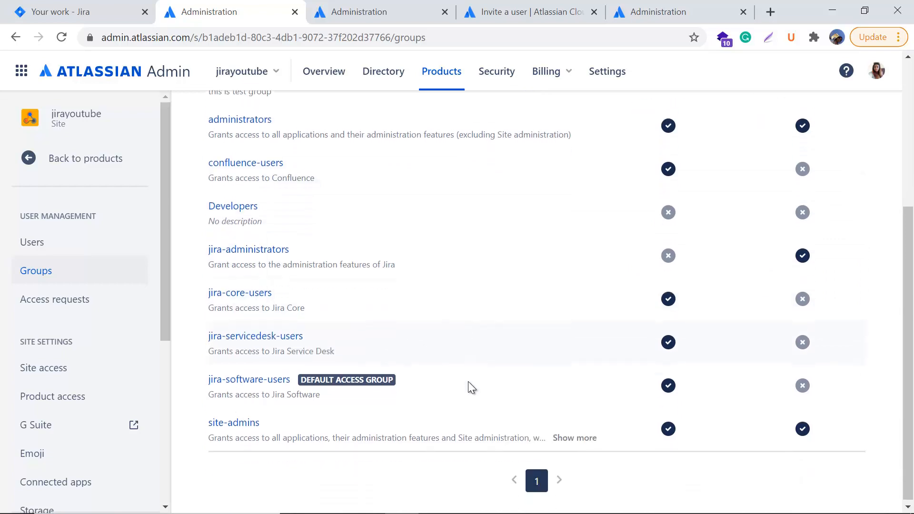
scroll(468, 382, "up", 4)
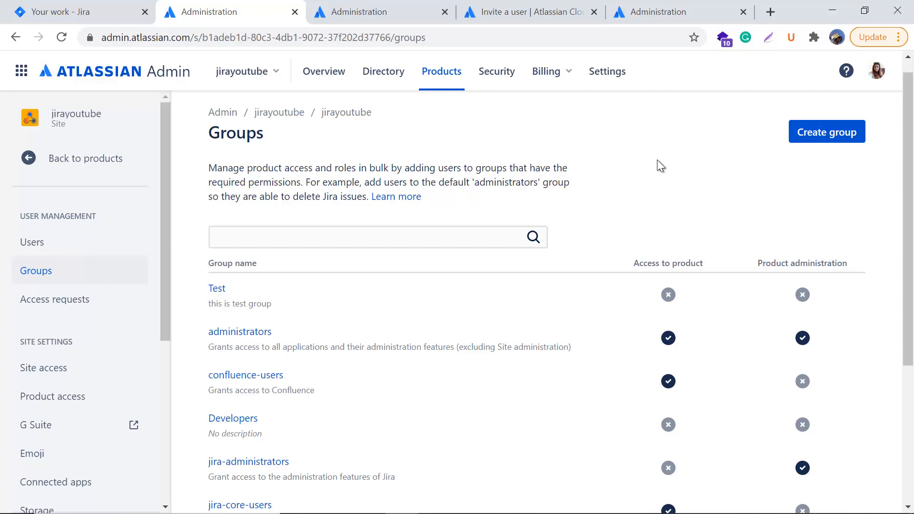
key("ctrl+shift+Tab")
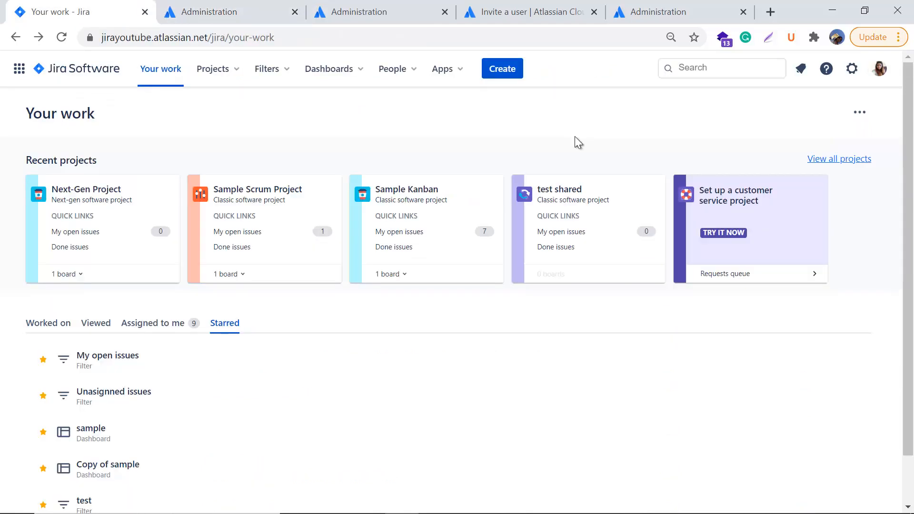
Step: Go to Project roles under Jira's system settings
left_click(854, 71)
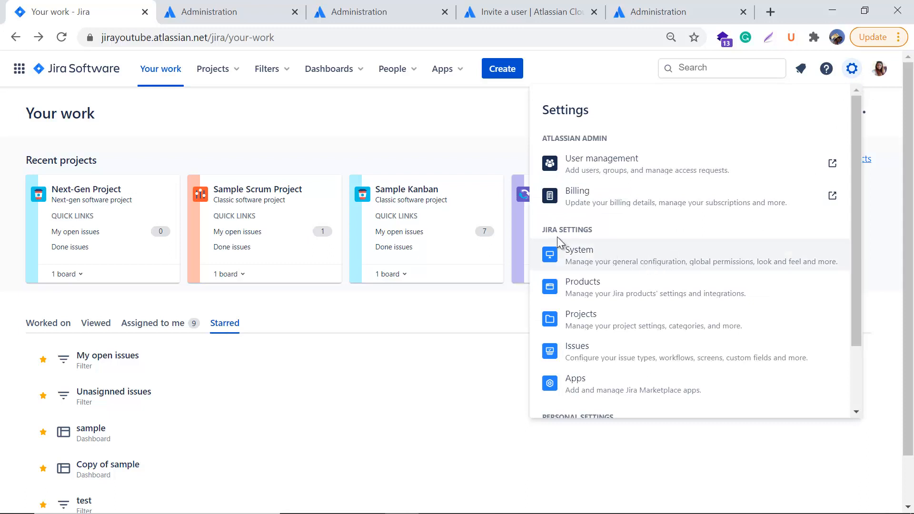
left_click(589, 261)
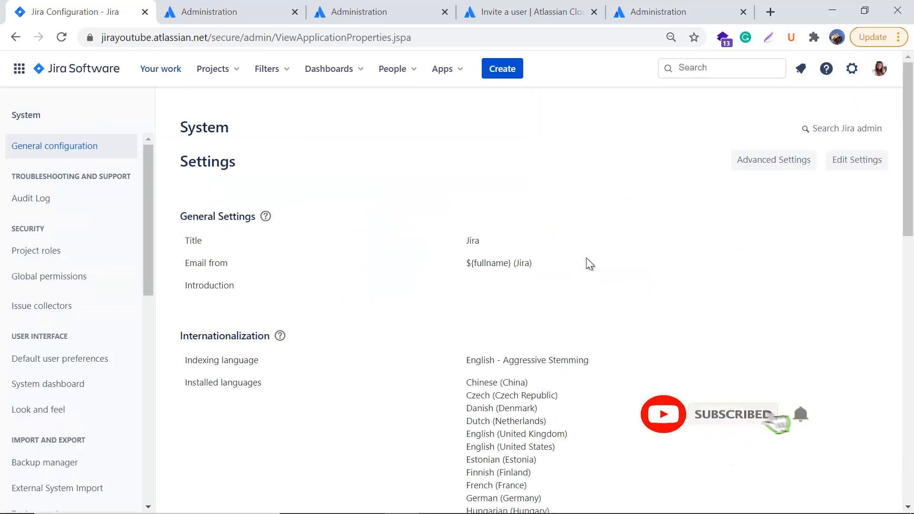
left_click(46, 255)
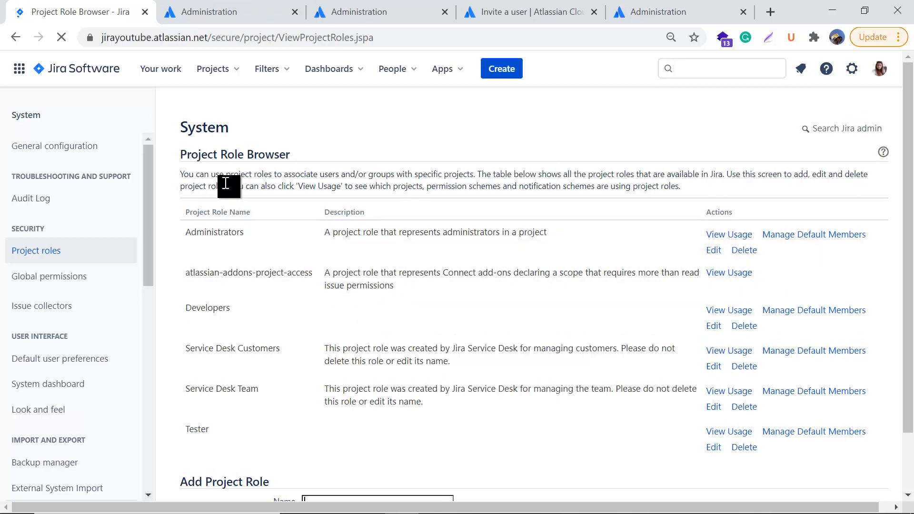
Step: Read the Project Role Browser introduction and scroll back to the top of the roles list
left_click_drag(284, 178, 262, 179)
left_click_drag(188, 174, 543, 179)
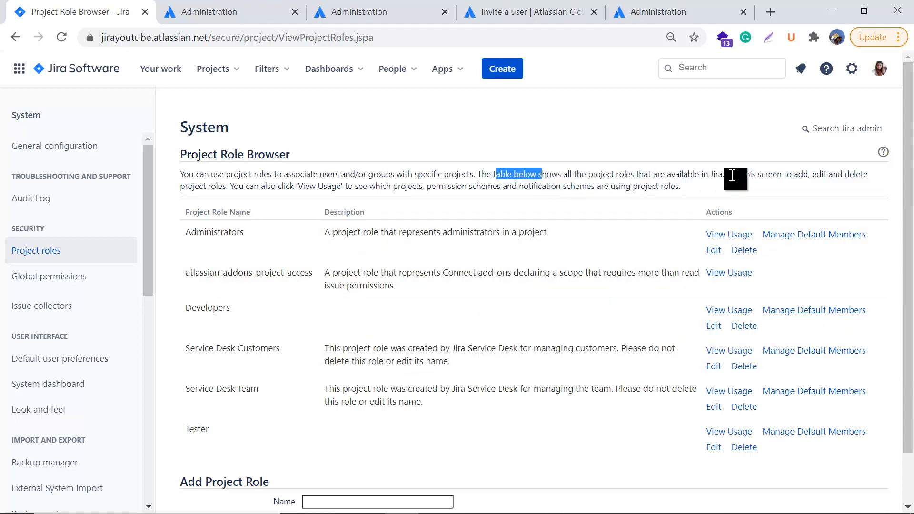
left_click_drag(724, 176, 666, 176)
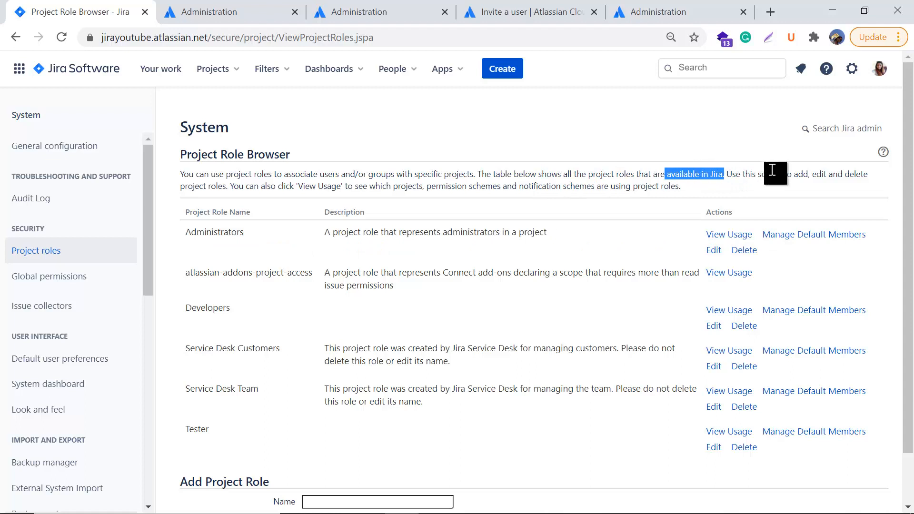
left_click_drag(777, 176, 868, 179)
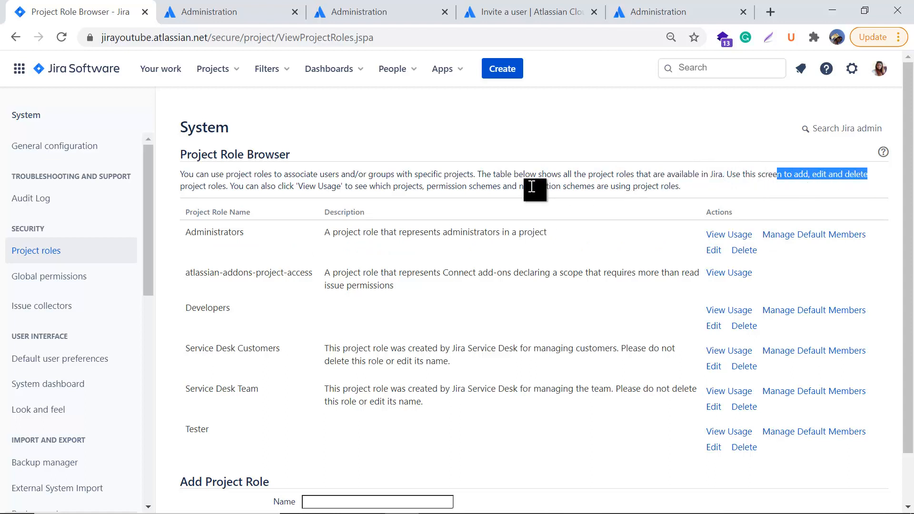
left_click_drag(187, 187, 692, 184)
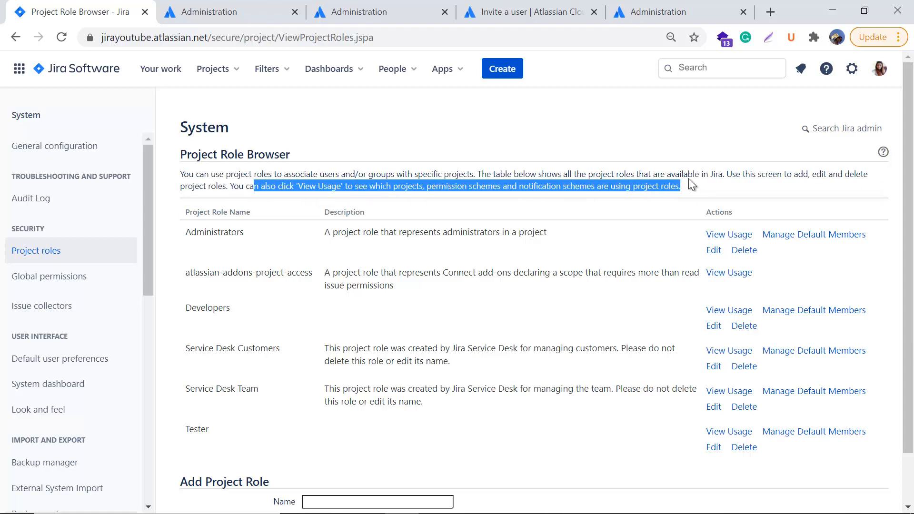
left_click(639, 132)
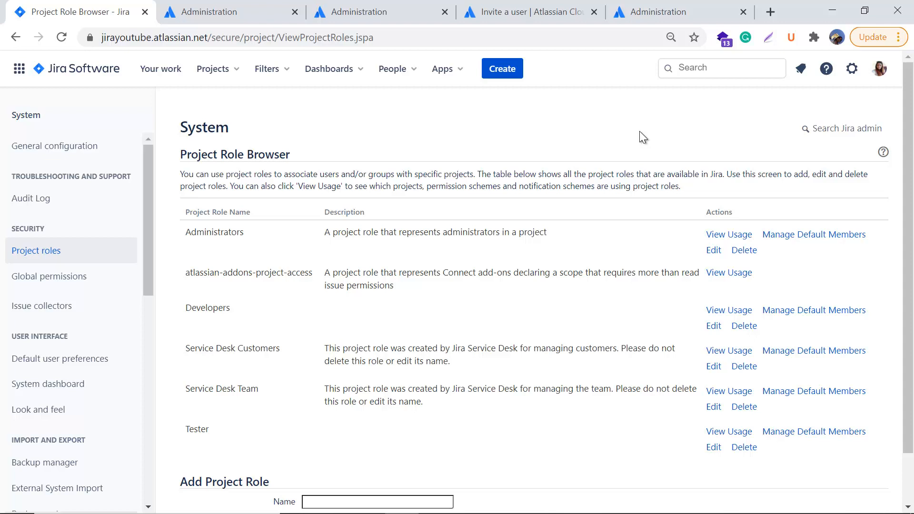
left_click_drag(682, 188, 185, 175)
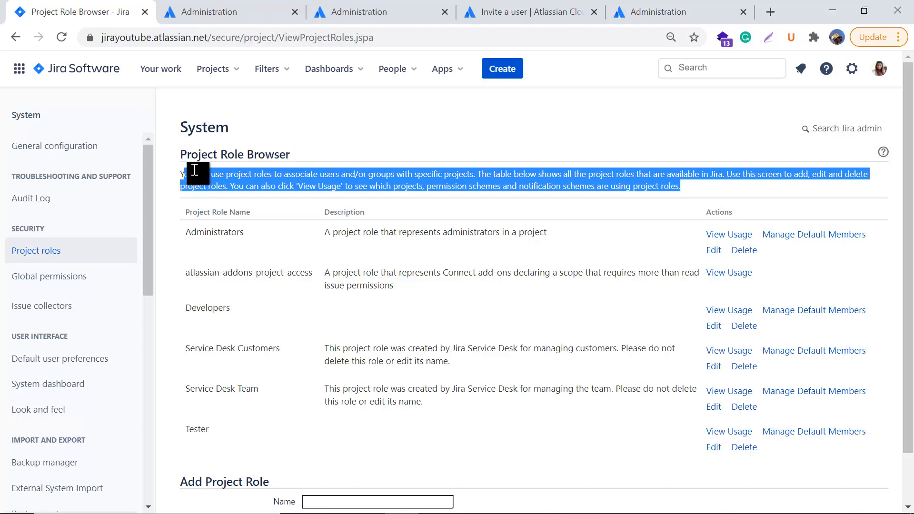
left_click(358, 137)
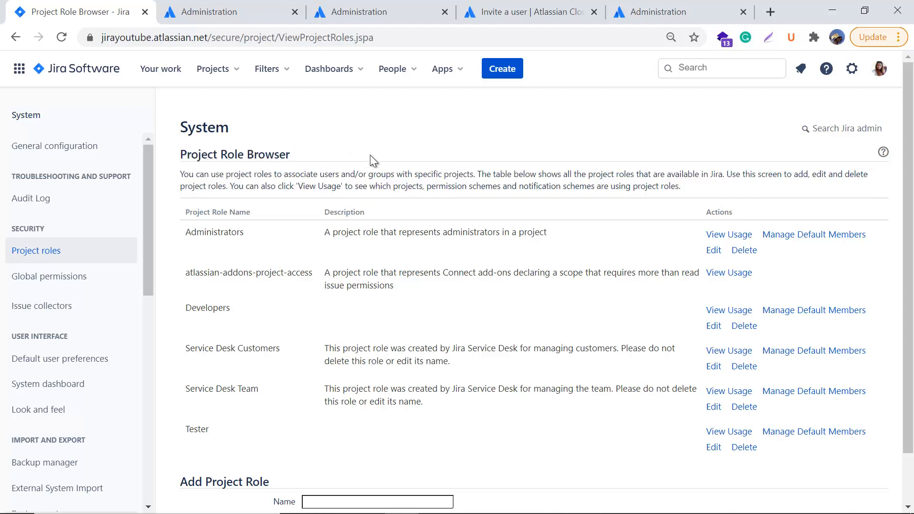
scroll(382, 430, "down", 1)
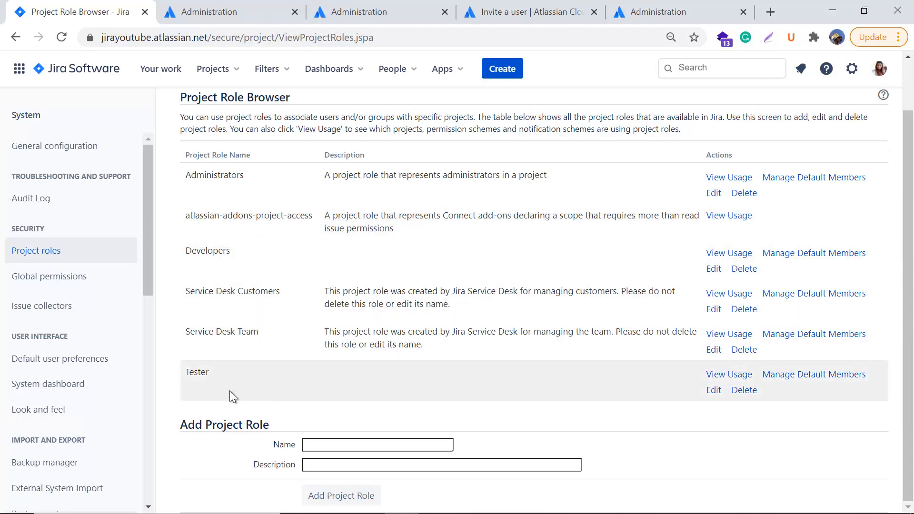
scroll(509, 366, "up", 1)
scroll(507, 360, "up", 1)
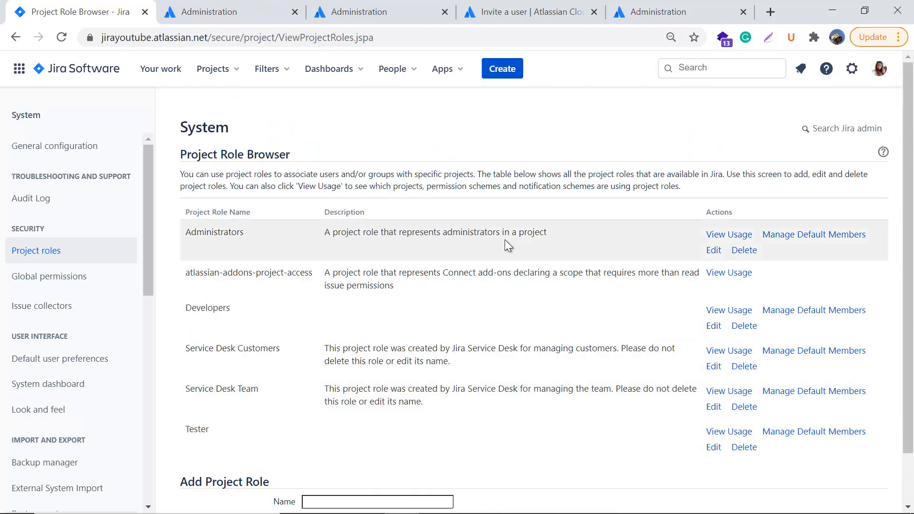
left_click(733, 236)
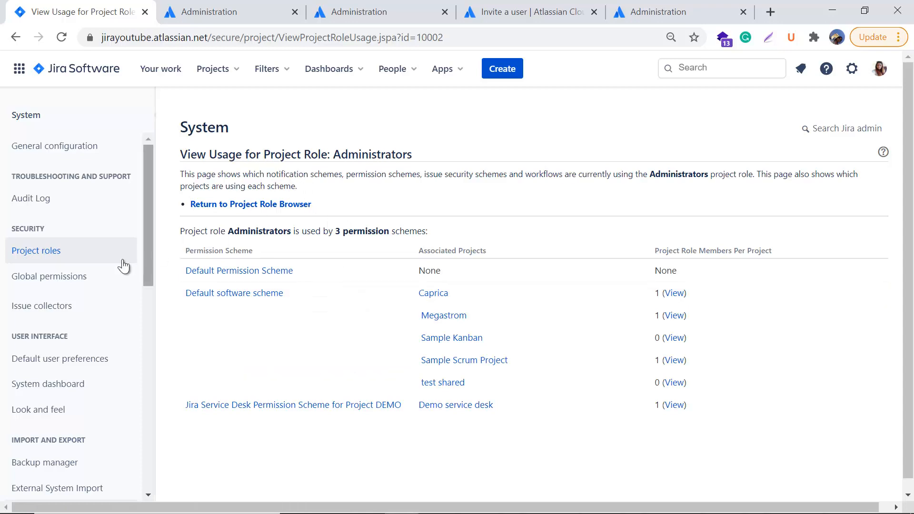
left_click(46, 257)
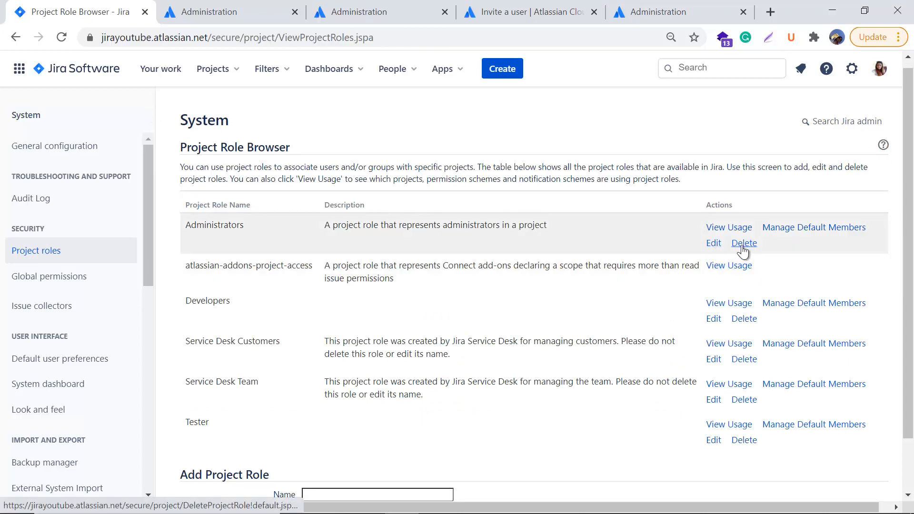
left_click(715, 245)
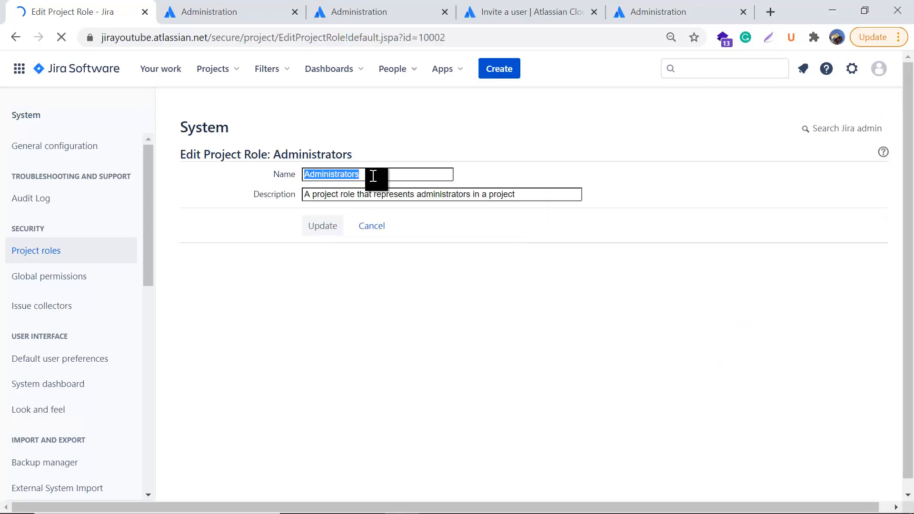
left_click(374, 176)
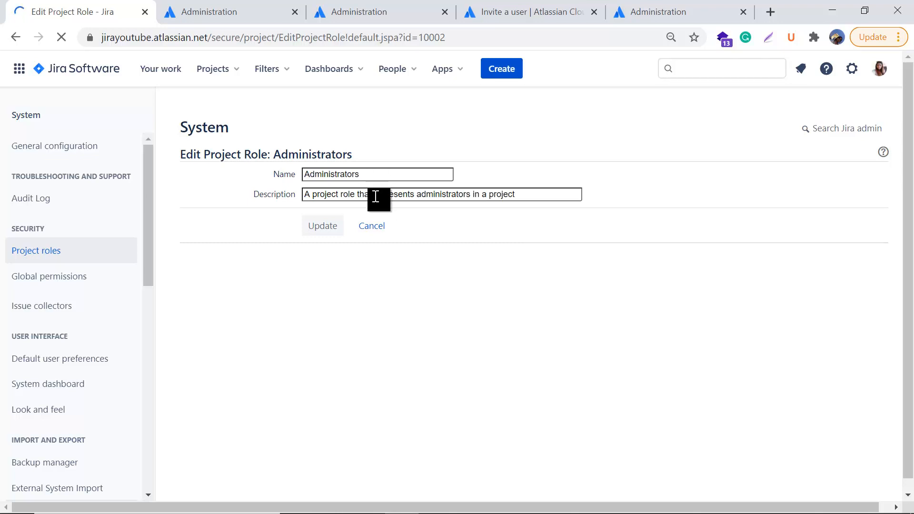
left_click(376, 231)
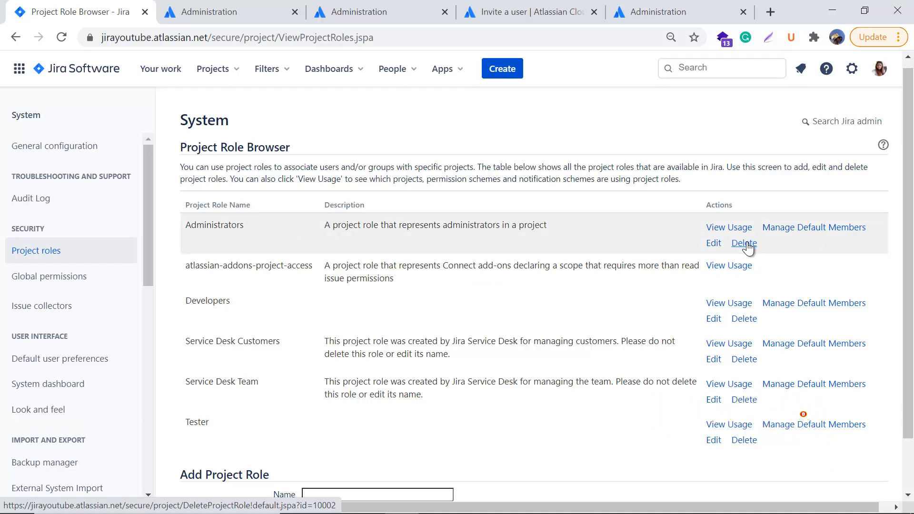
left_click(806, 228)
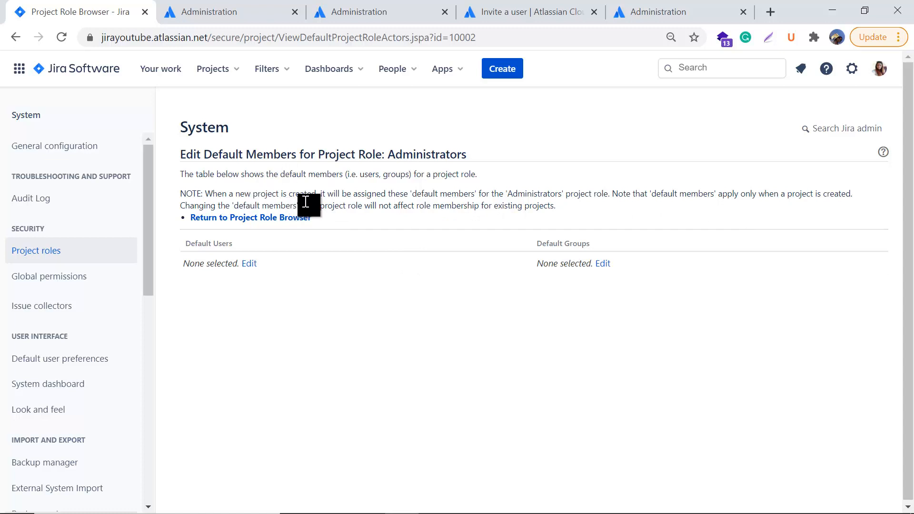
left_click_drag(321, 193, 613, 200)
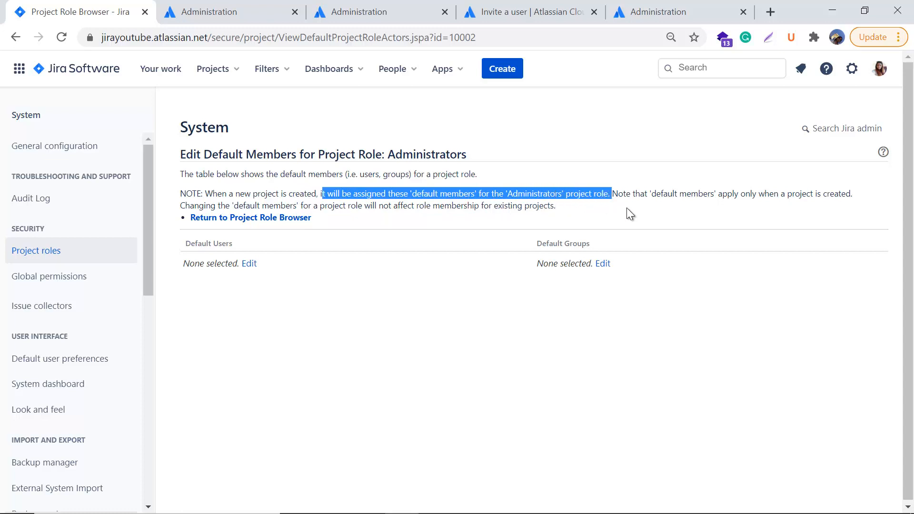
left_click(637, 209)
left_click_drag(681, 197, 867, 209)
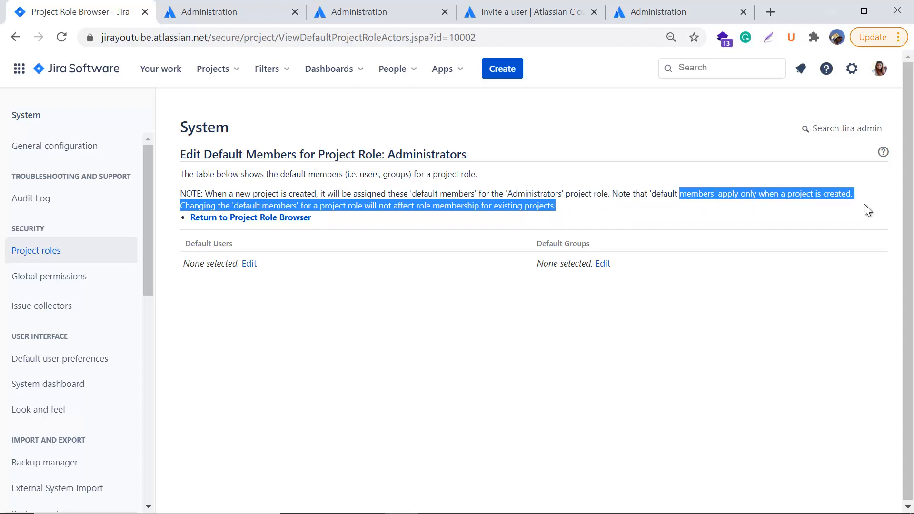
left_click(864, 204)
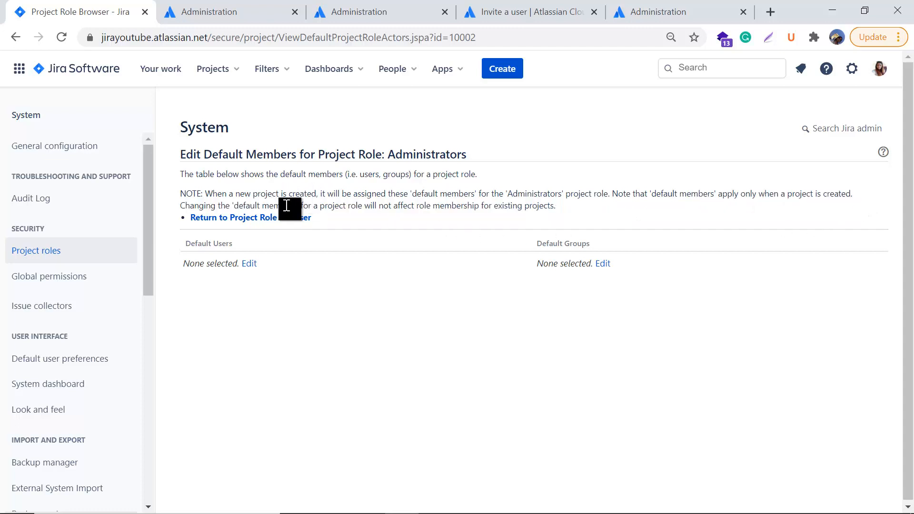
left_click_drag(295, 206, 552, 208)
left_click(577, 208)
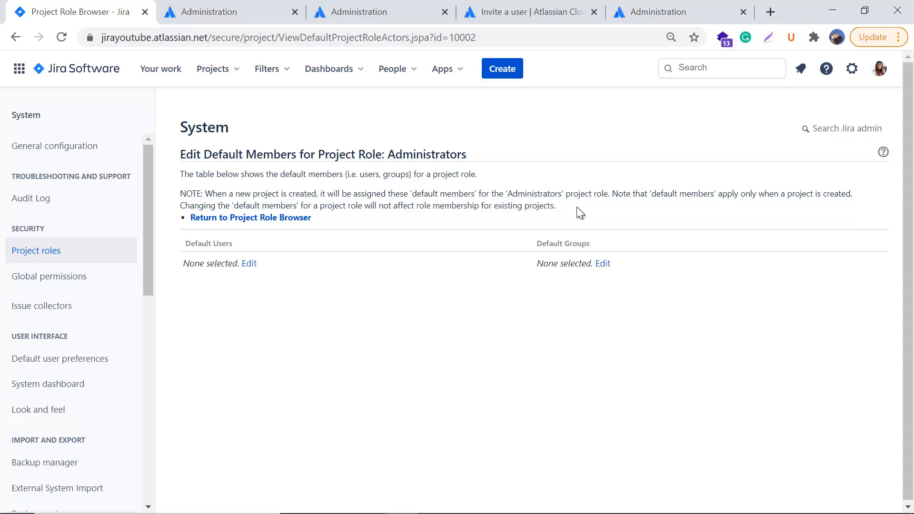
left_click(276, 219)
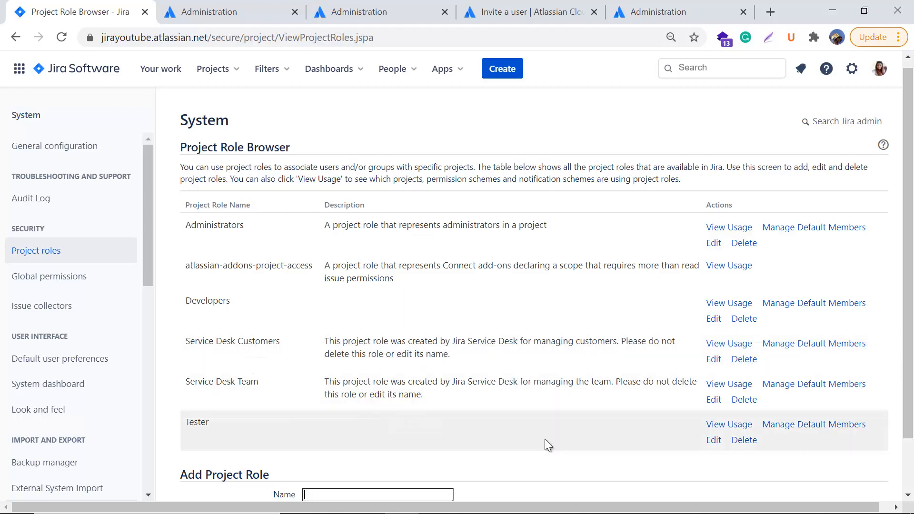
Step: Enter 'Project manager' as the new project role's name
scroll(547, 435, "up", 1)
scroll(547, 433, "down", 2)
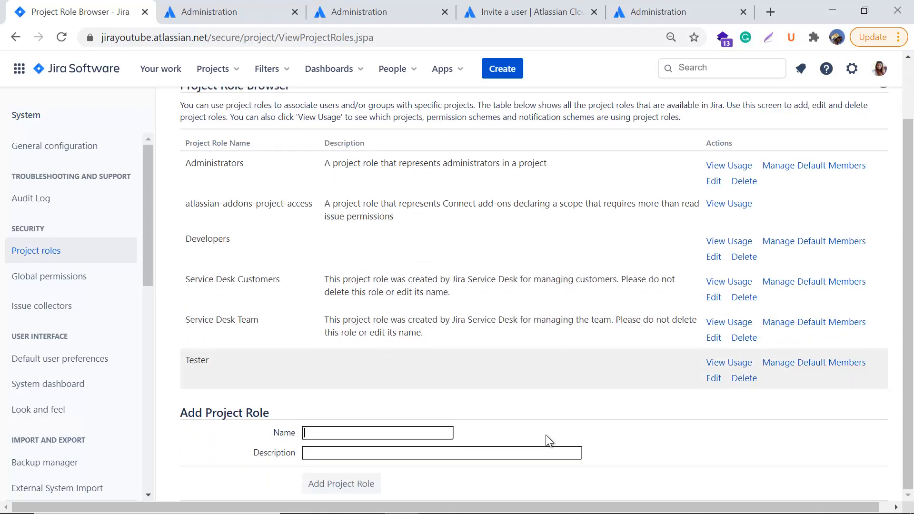
left_click(333, 432)
left_click_drag(186, 413, 277, 411)
left_click(304, 388)
left_click(331, 434)
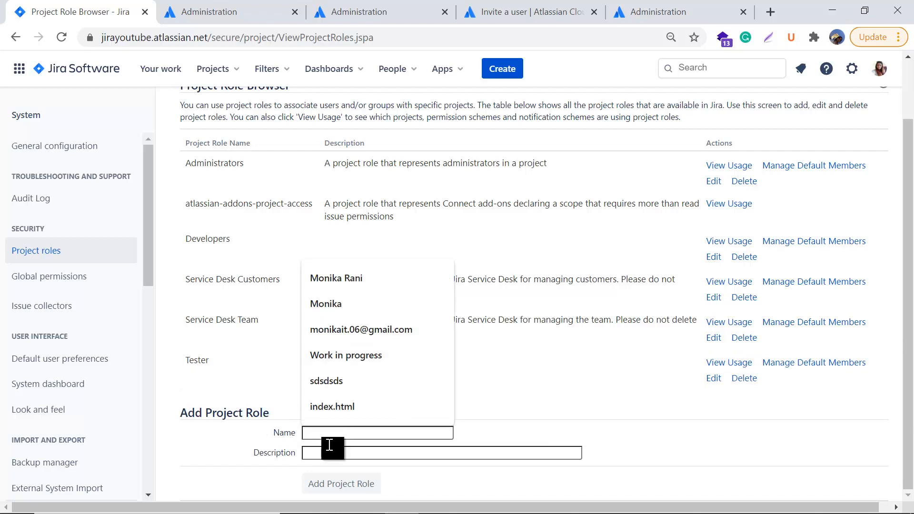
left_click(329, 452)
left_click(447, 487)
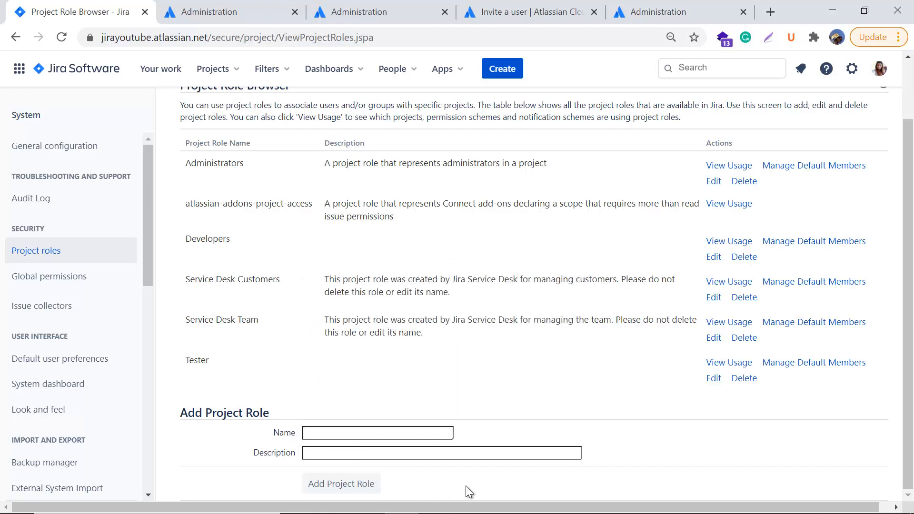
left_click(337, 432)
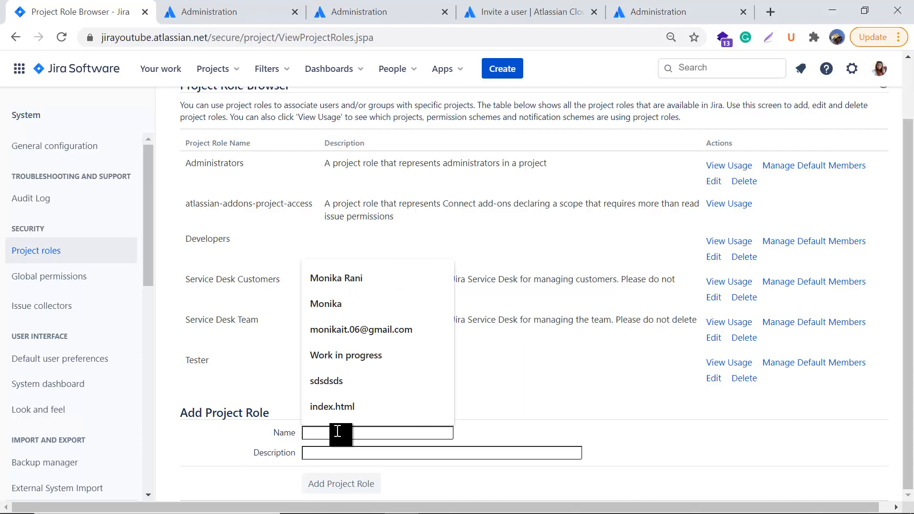
type("tes")
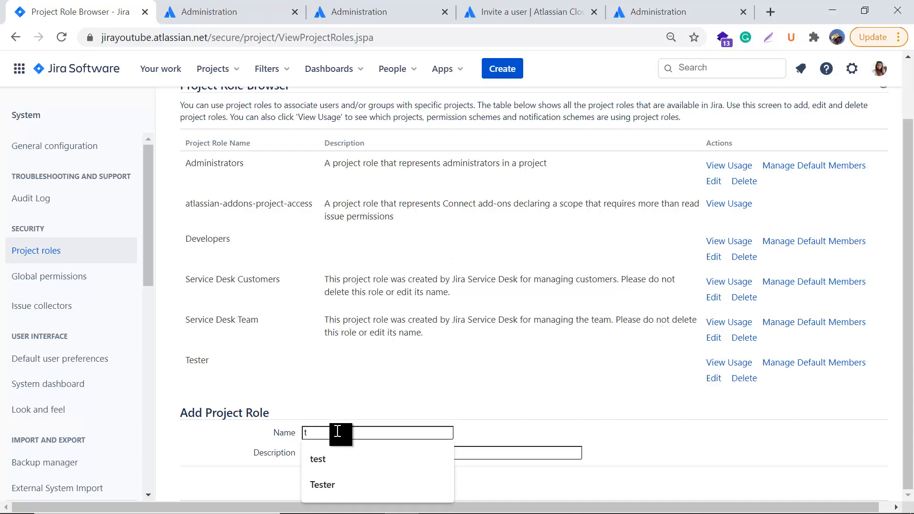
key("BackSpace")
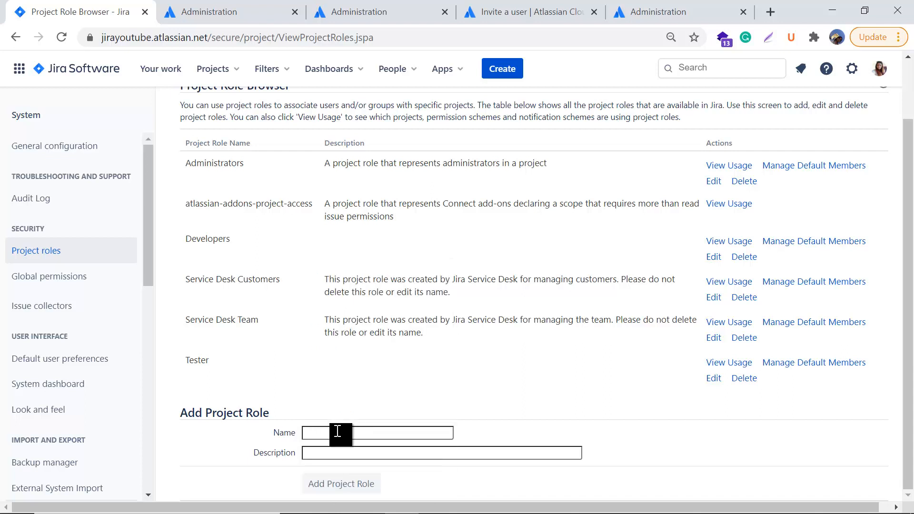
type("Projec")
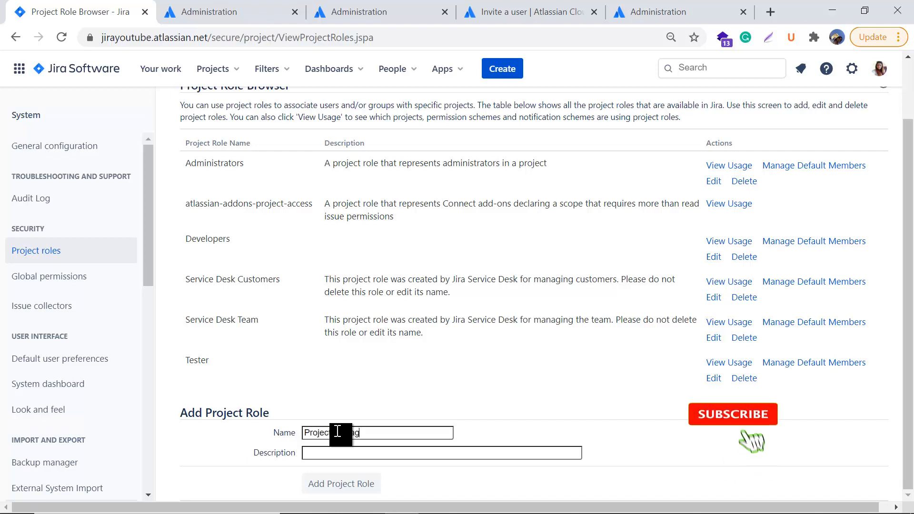
type("t manager")
Step: Describe the role as 'this role is for project manager' and add it
left_click(337, 448)
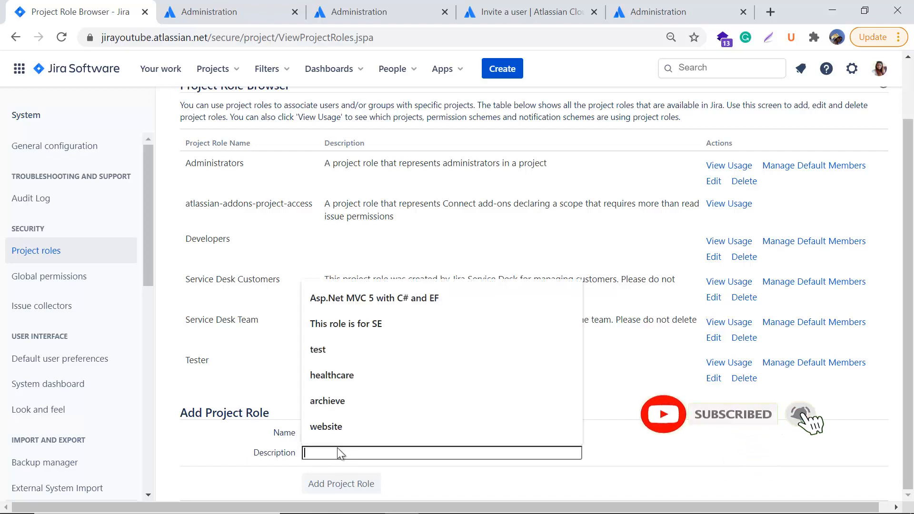
type("this")
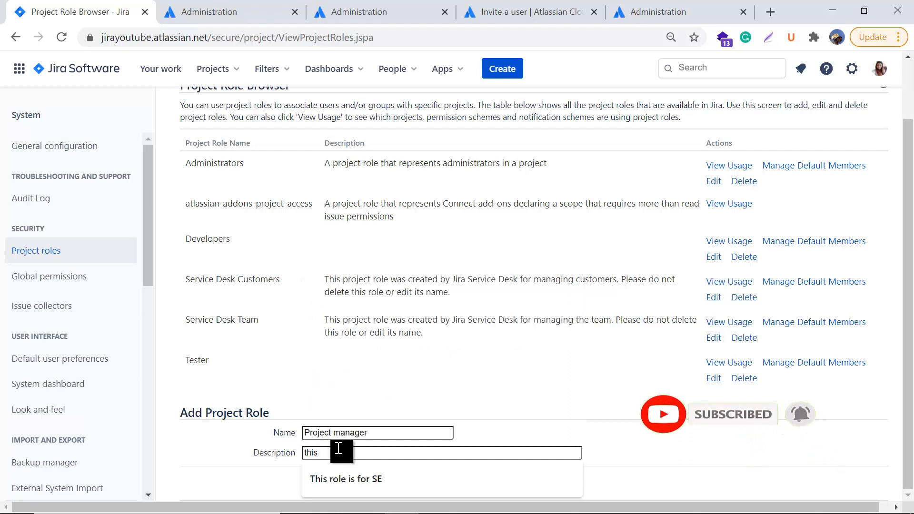
type(" role for projec")
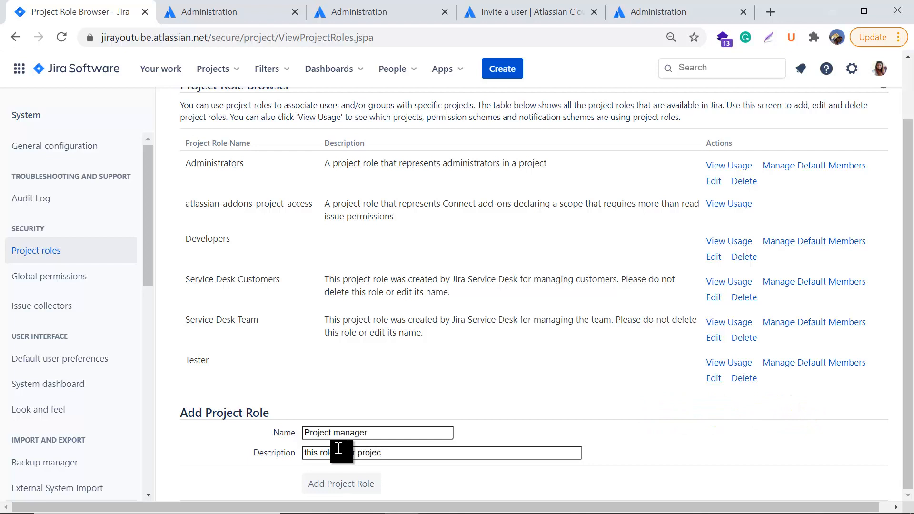
type("t manager")
left_click(351, 487)
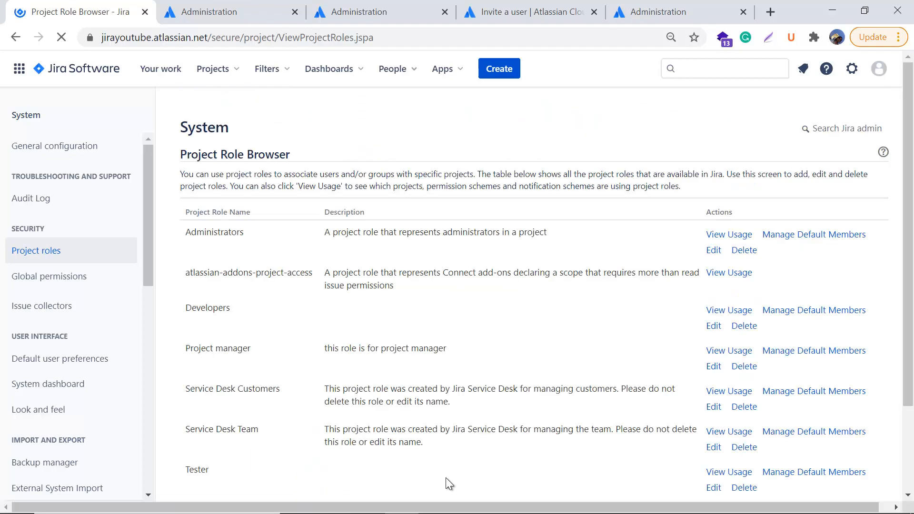
scroll(446, 478, "down", 2)
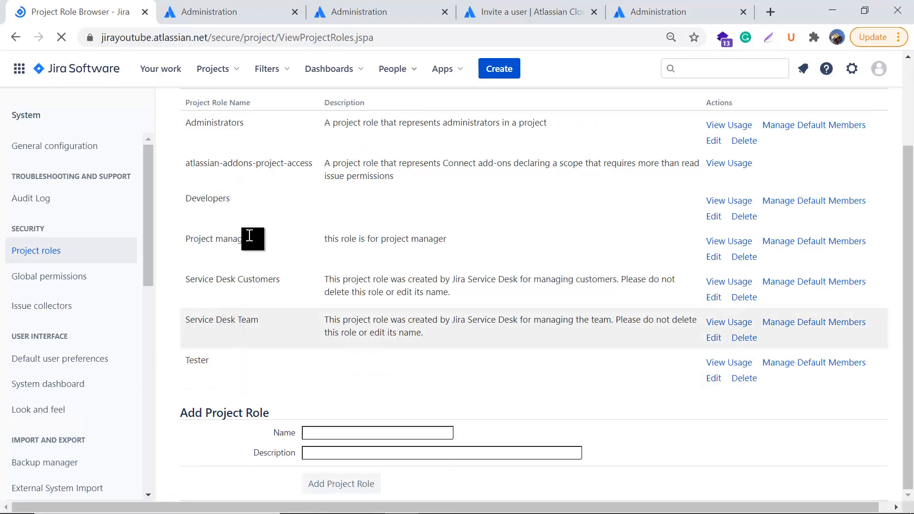
left_click_drag(249, 236, 423, 237)
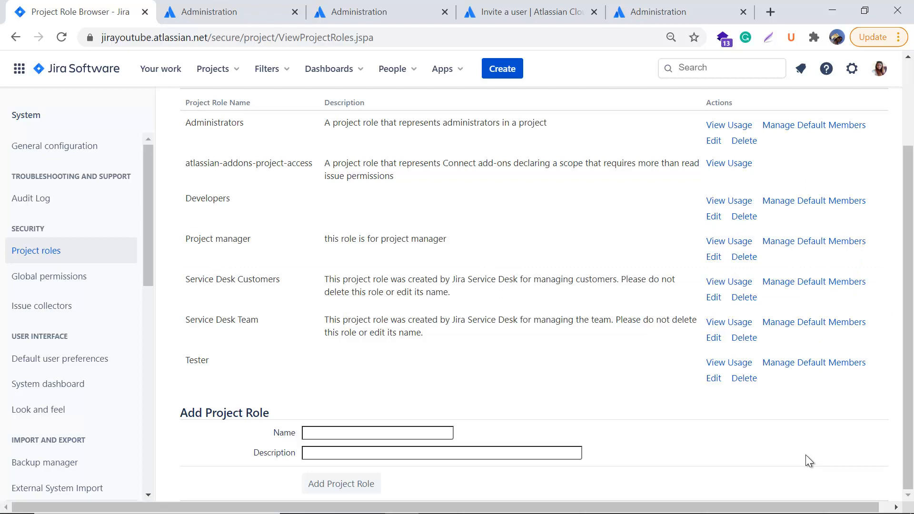
scroll(805, 456, "up", 3)
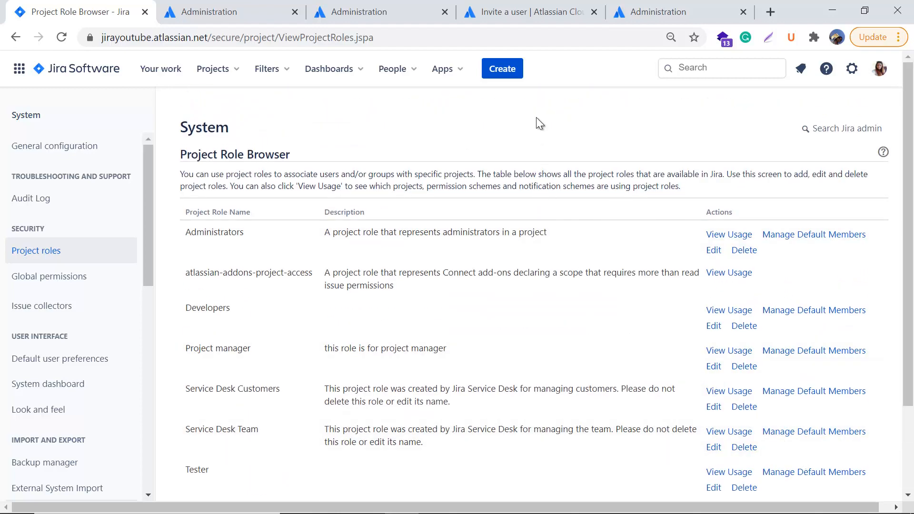